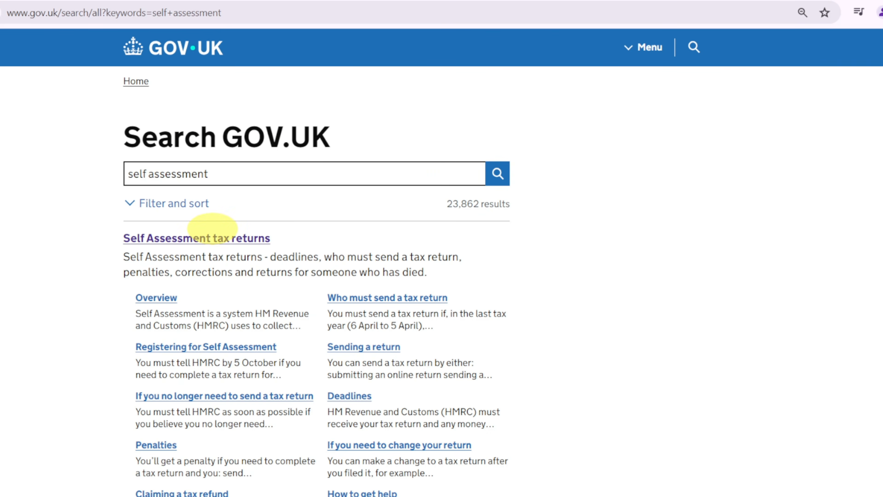
- Open the Self Assessment tax returns guide and follow it to the page for filing a Self Assessment tax return online
scroll(231, 344, down, 15)
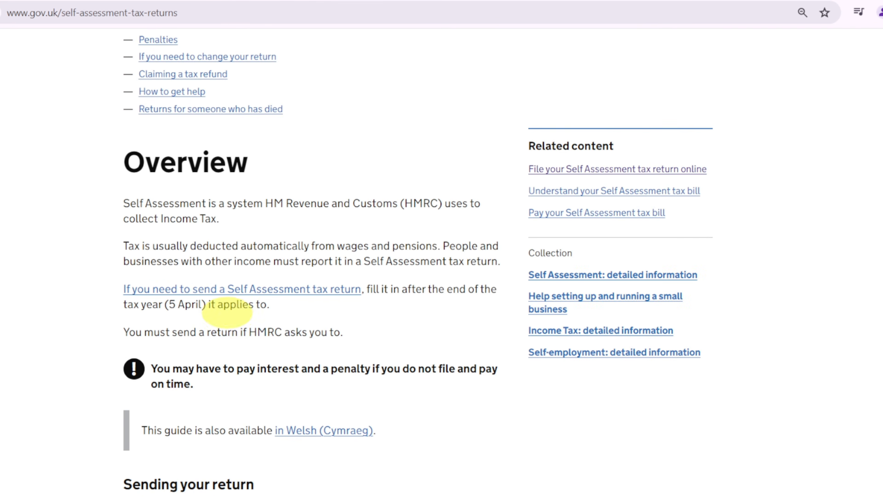
scroll(237, 346, down, 10)
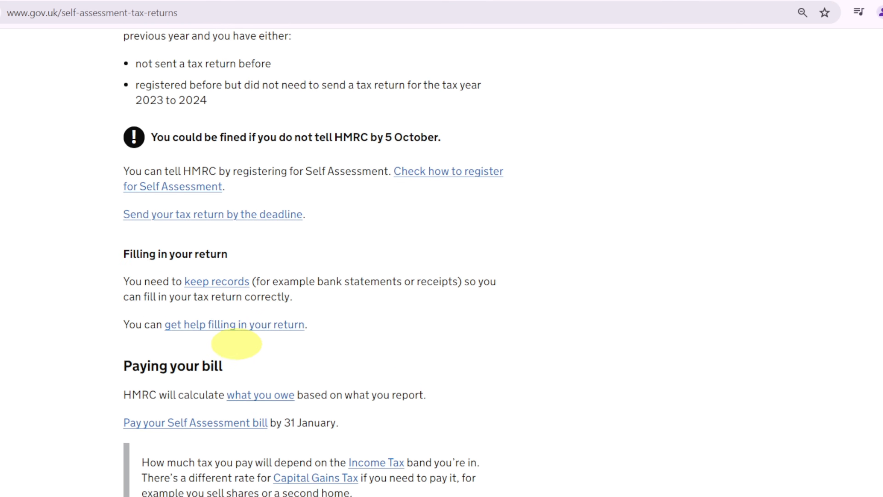
scroll(208, 53, up, 12)
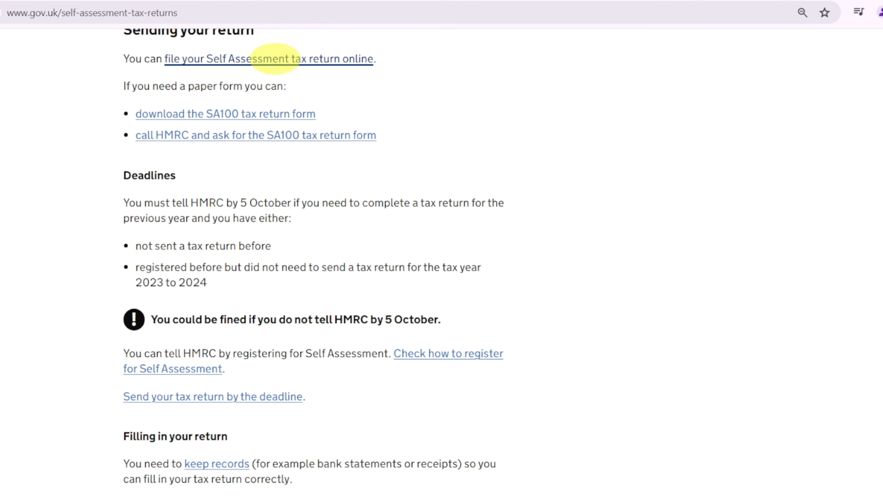
scroll(264, 226, up, 5)
click(300, 239)
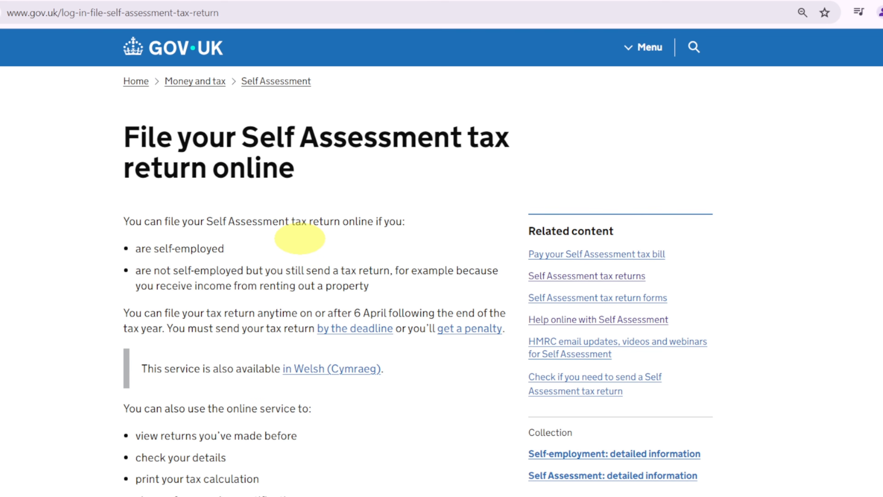
- Read through the online filing guidance, including registration and service exclusions, and start signing in to file the tax return
scroll(236, 187, down, 5)
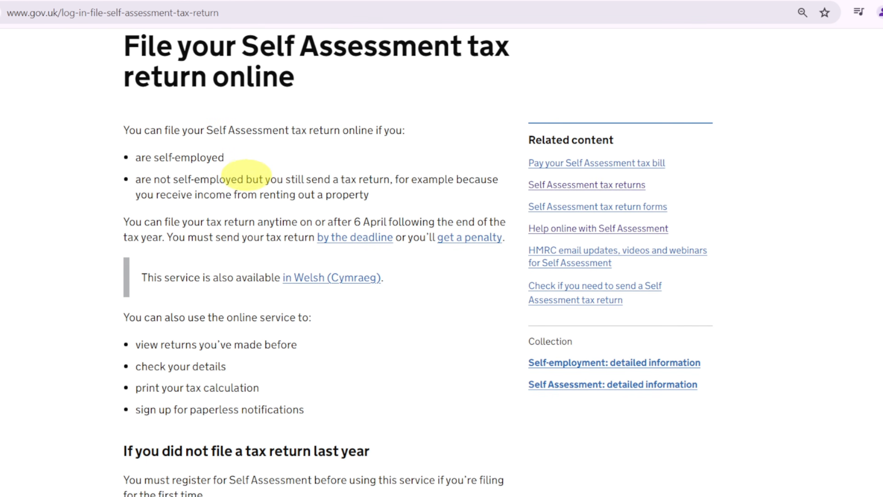
scroll(230, 213, down, 10)
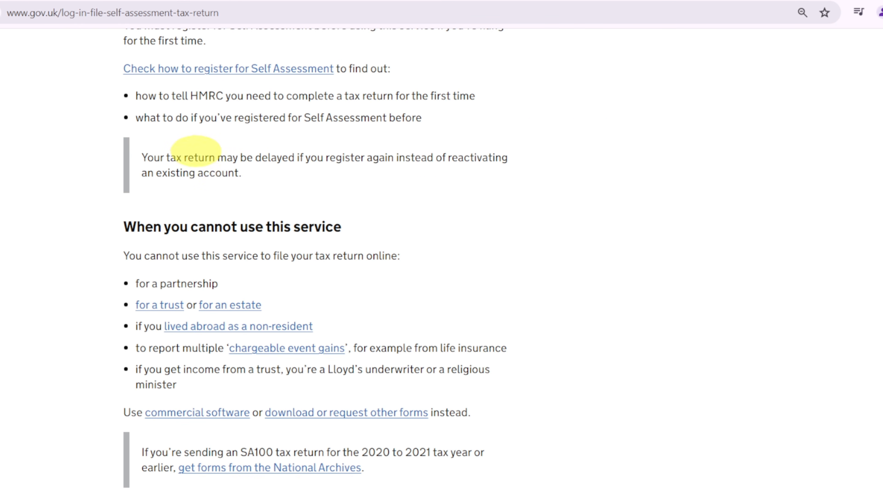
scroll(191, 152, up, 3)
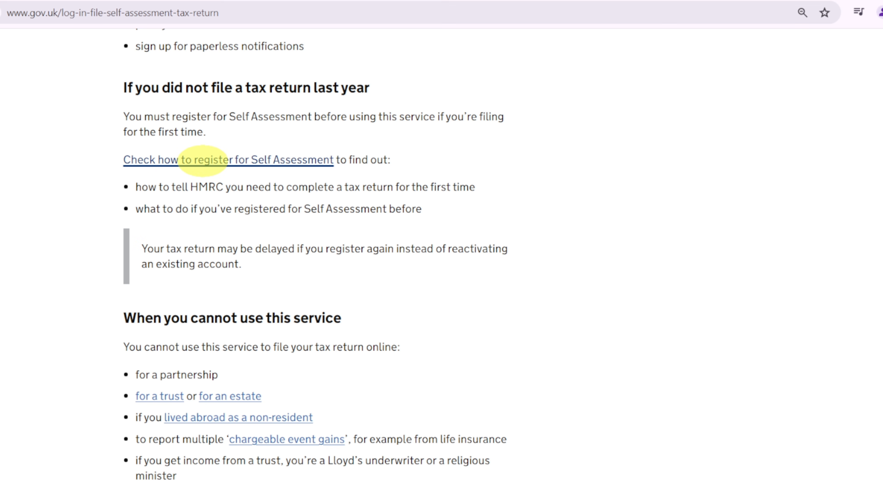
scroll(209, 167, down, 13)
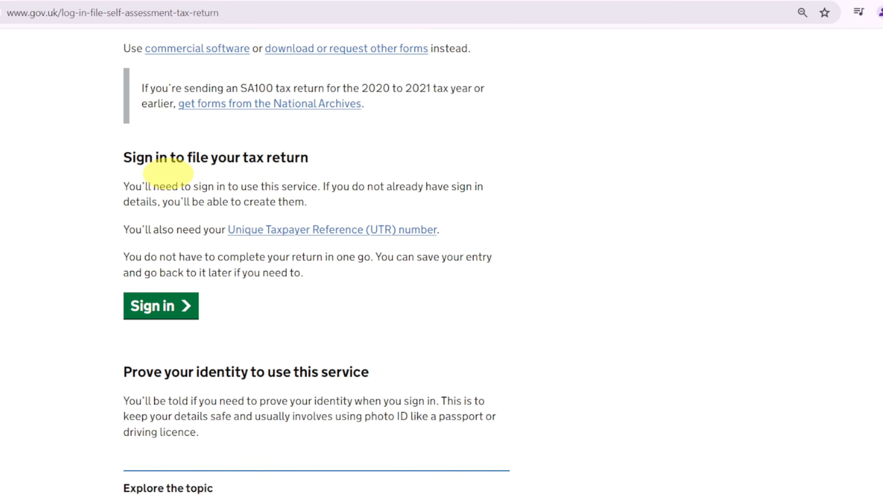
click(158, 306)
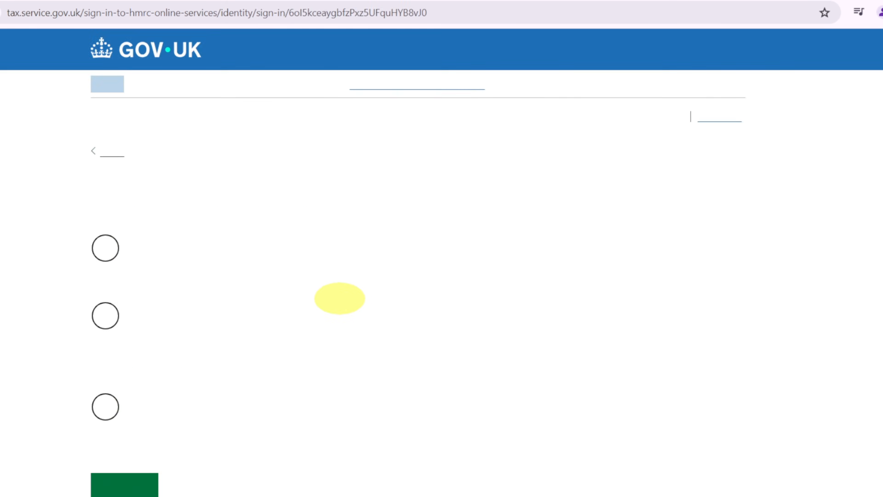
- Choose Government Gateway as the HMRC sign-in method and continue to the personal tax account
scroll(282, 292, down, 3)
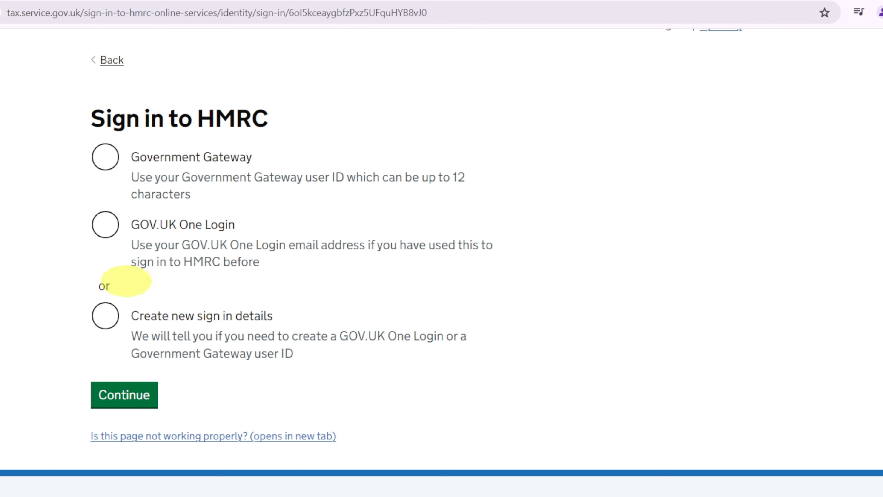
click(106, 157)
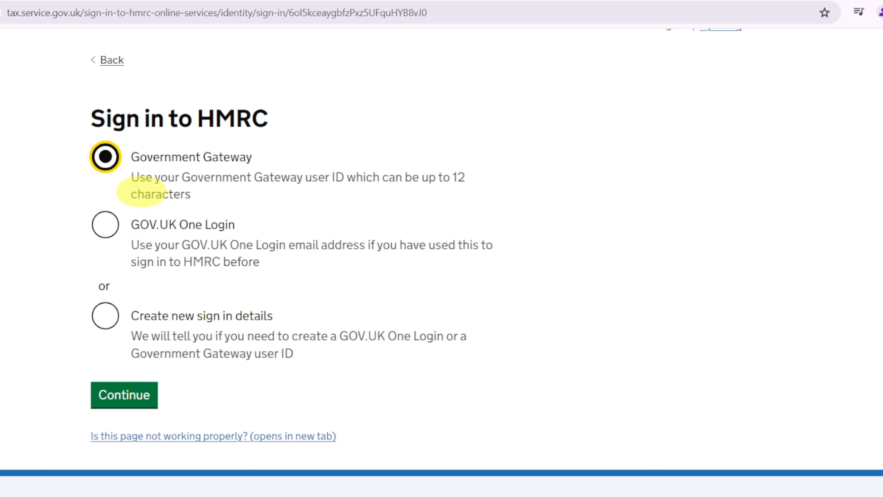
click(131, 393)
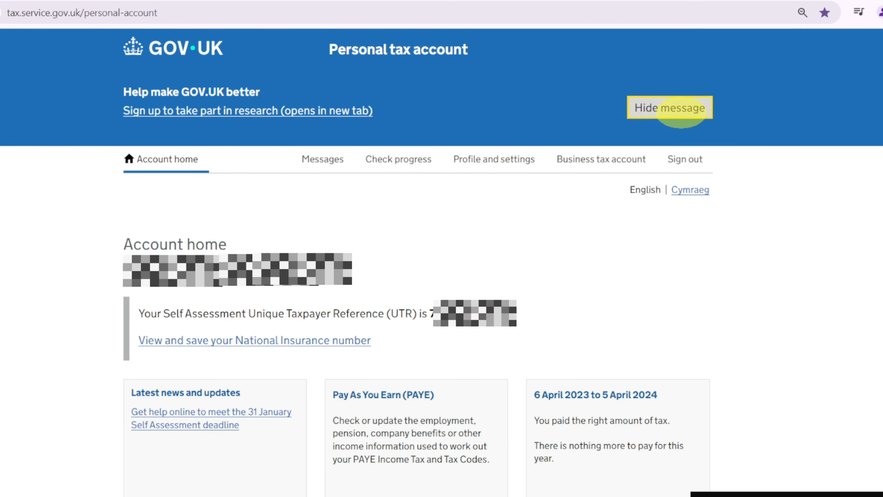
- Request the Self Assessment section from the account home and sign in again with the saved Government Gateway credentials
scroll(695, 109, down, 5)
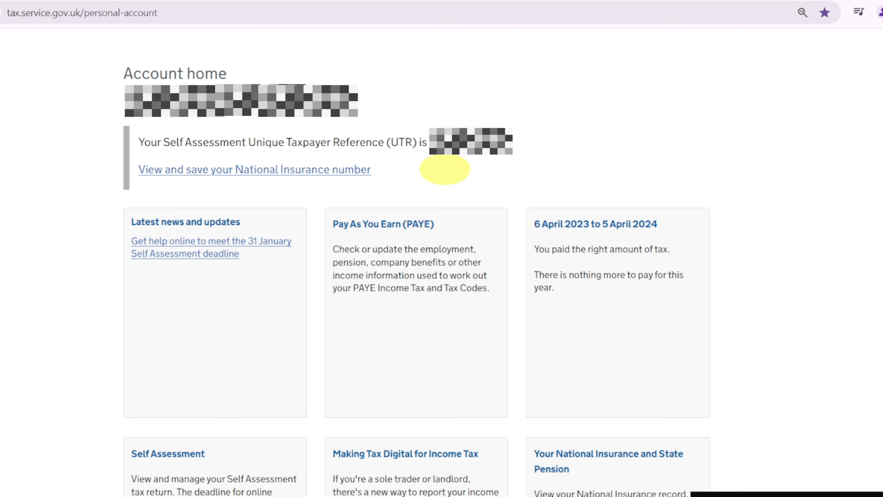
scroll(234, 252, down, 5)
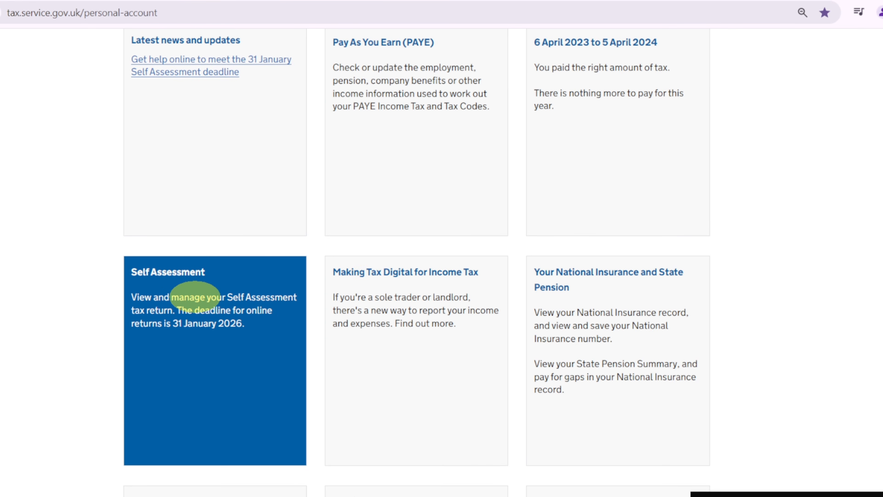
click(182, 308)
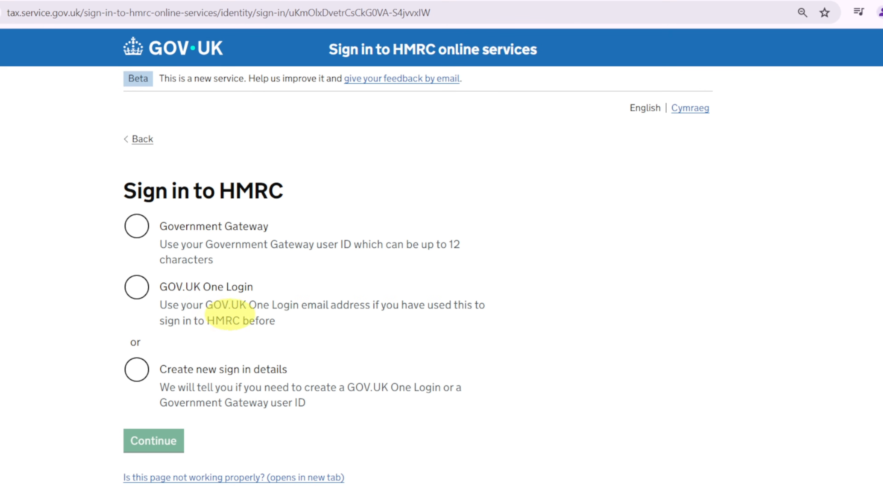
click(139, 232)
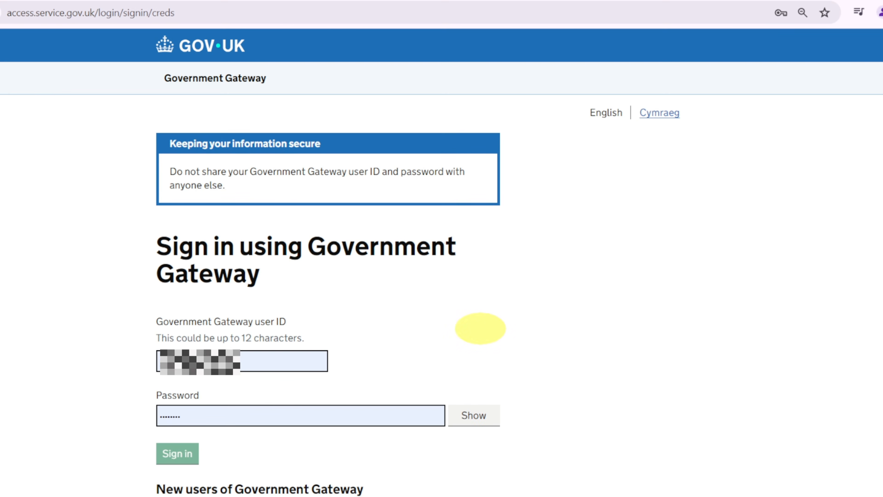
click(182, 452)
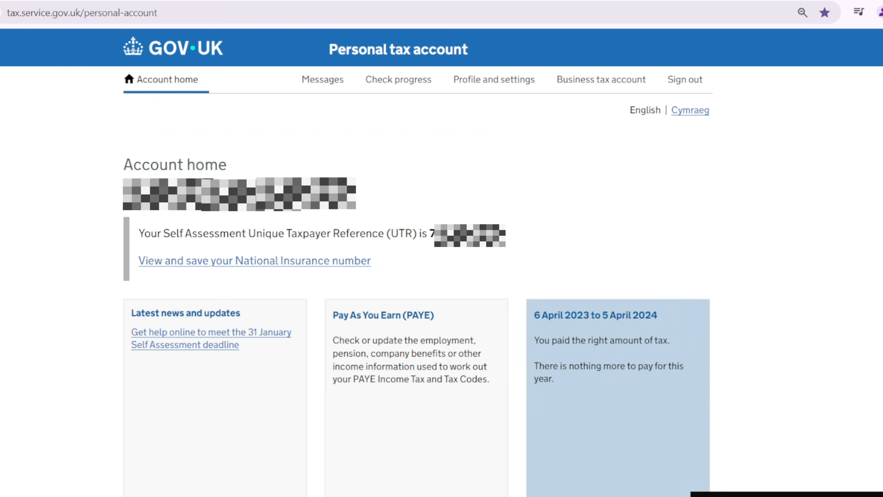
- Open the Self Assessment section of the personal tax account and start completing the 2024 to 2025 return
scroll(87, 280, down, 1)
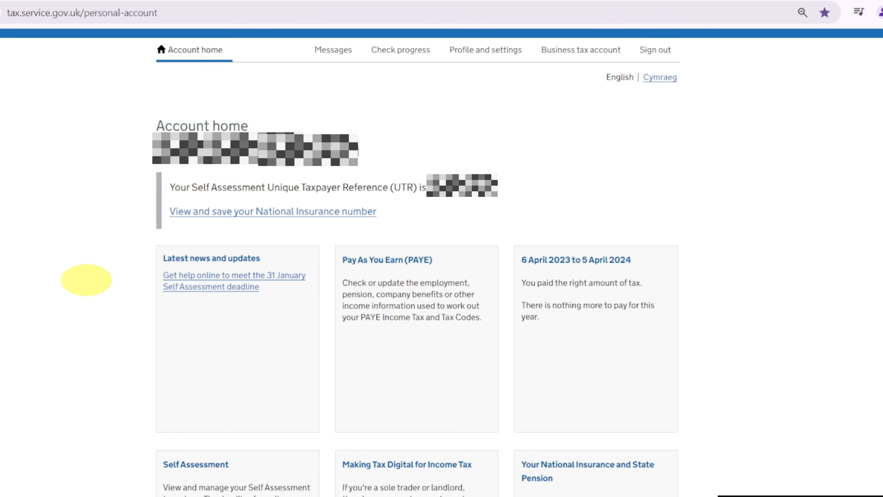
scroll(86, 279, down, 5)
click(179, 283)
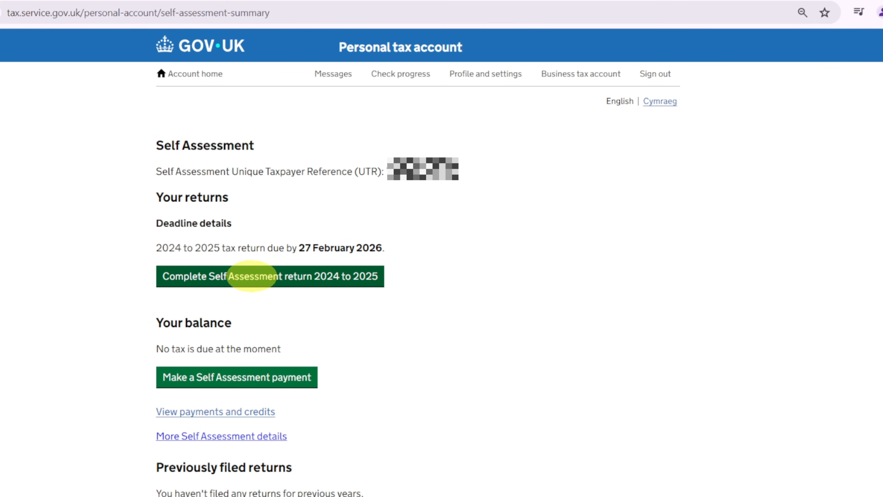
click(257, 275)
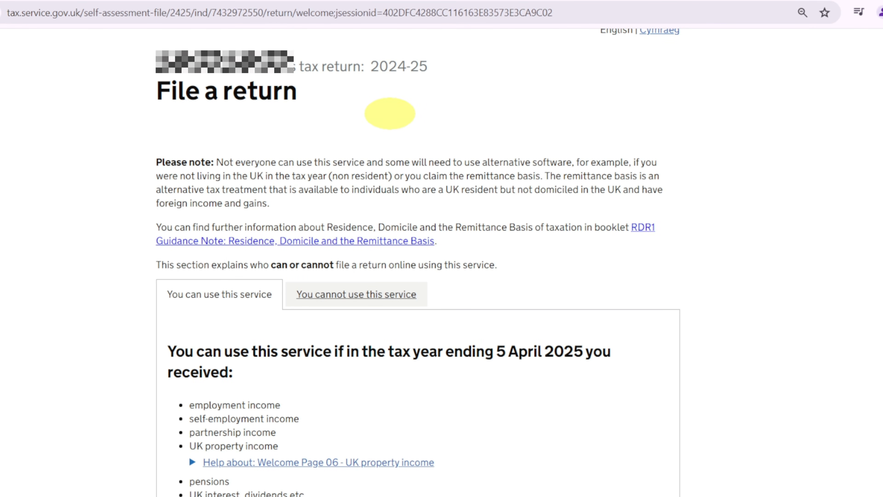
- Review the File a return welcome page, covering who can use the service and what is new for the 24-25 tax year
scroll(193, 231, down, 3)
scroll(193, 230, down, 3)
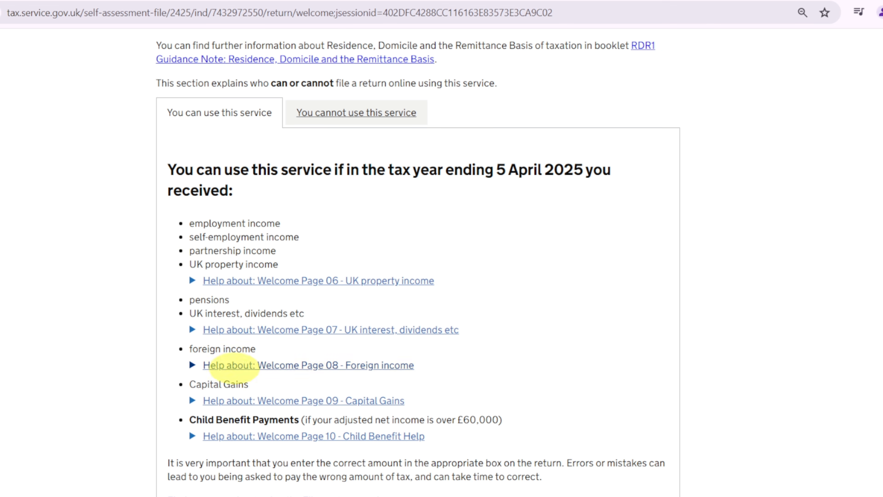
scroll(215, 386, down, 3)
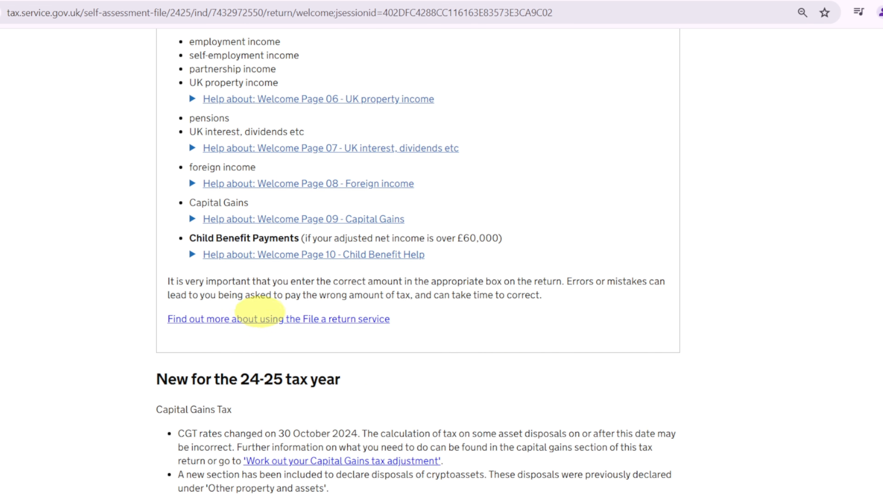
scroll(306, 328, down, 3)
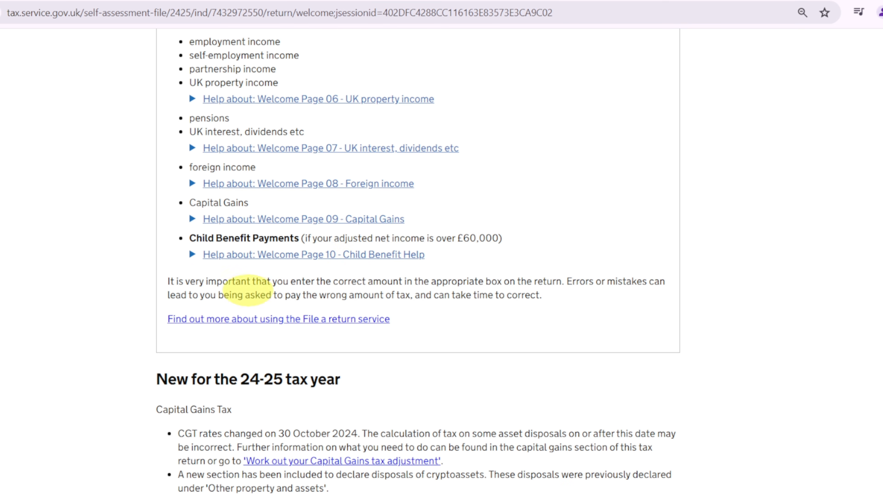
scroll(247, 286, down, 6)
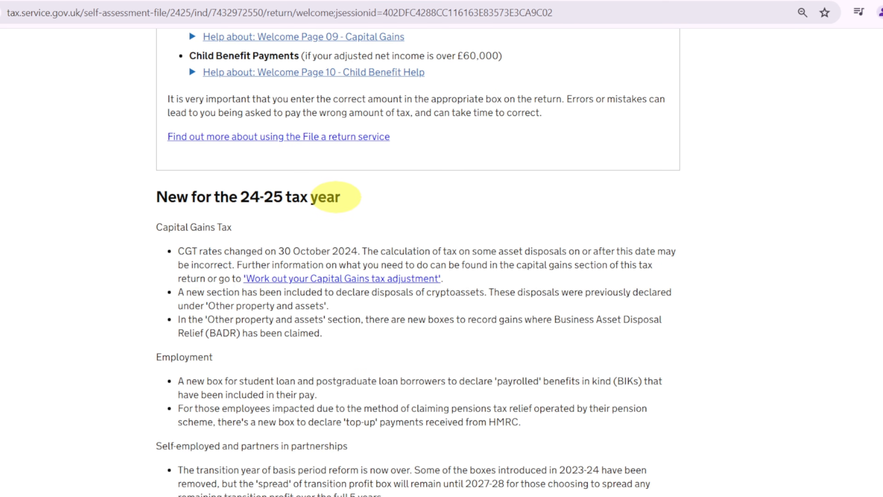
scroll(334, 196, down, 3)
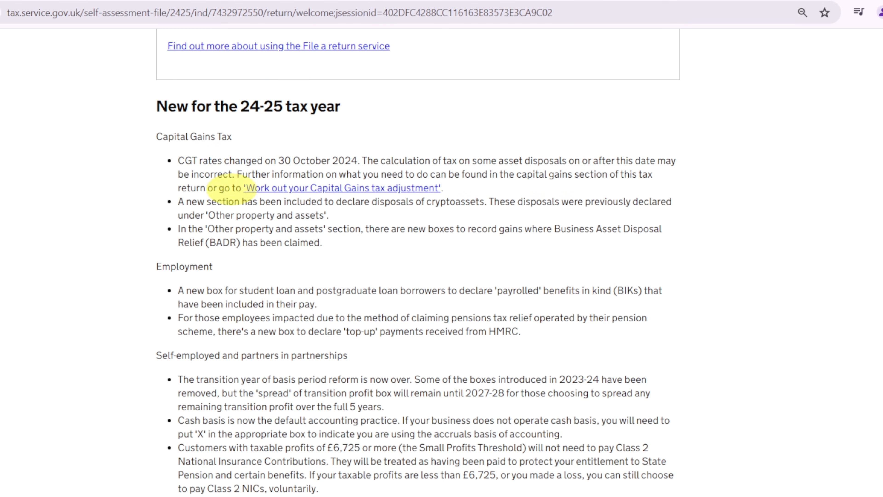
scroll(254, 210, down, 3)
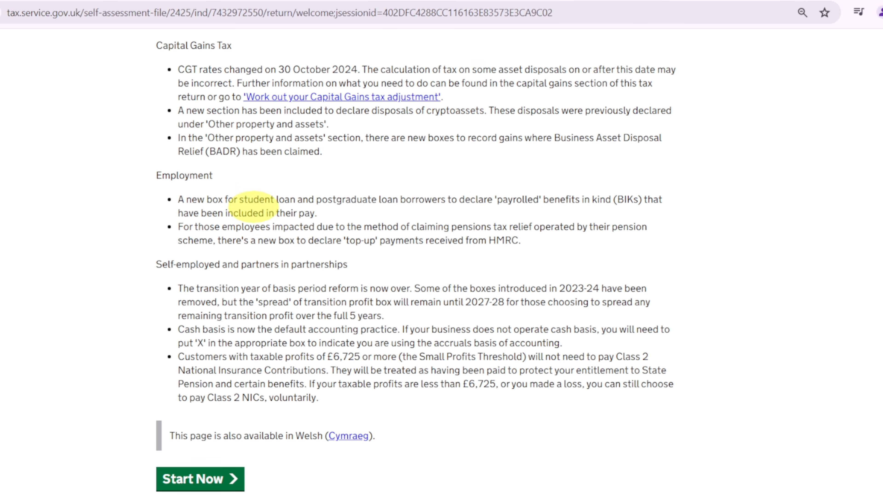
scroll(392, 240, down, 2)
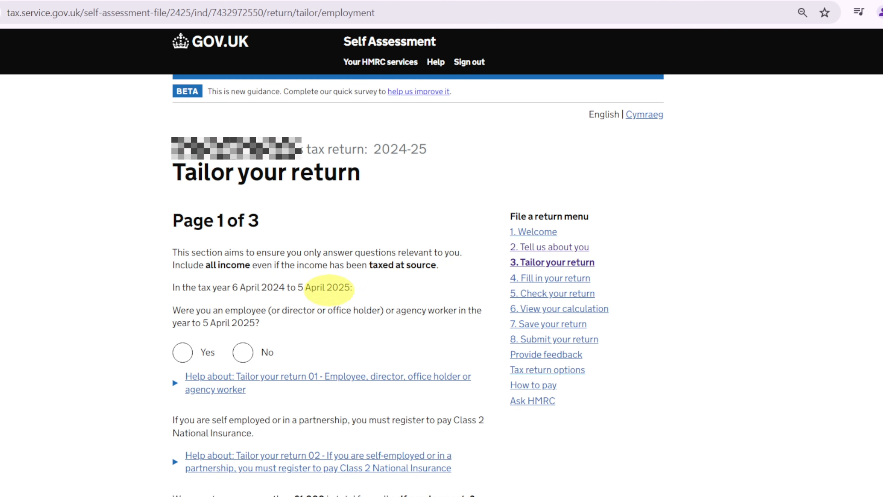
- On page 1 of Tailor your return, answer Yes to being an employee and set the number of employments or directorships to 1
scroll(205, 313, down, 4)
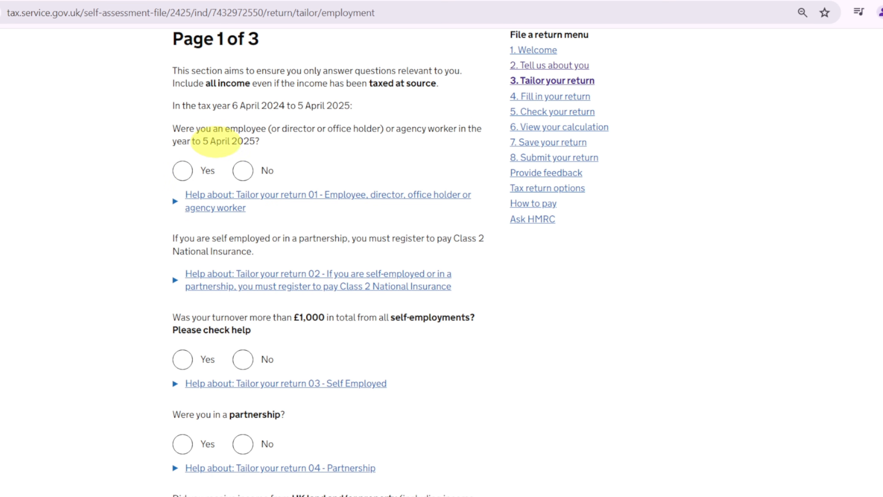
click(182, 171)
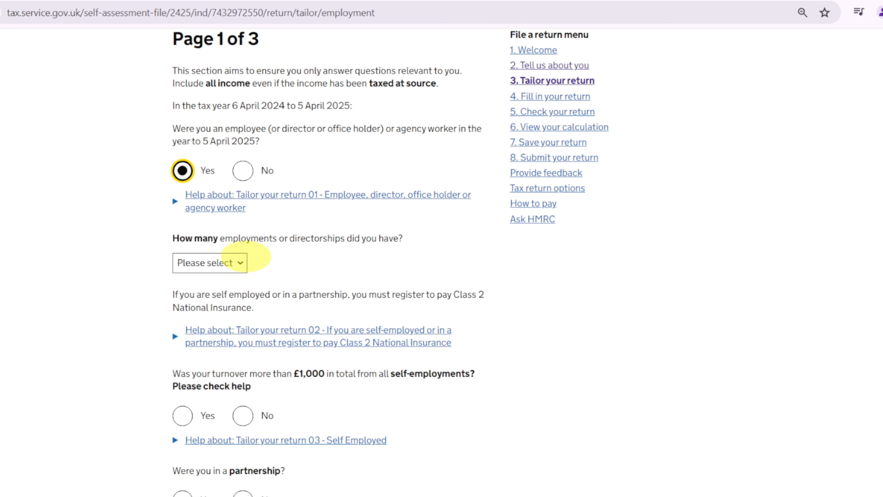
scroll(290, 163, down, 2)
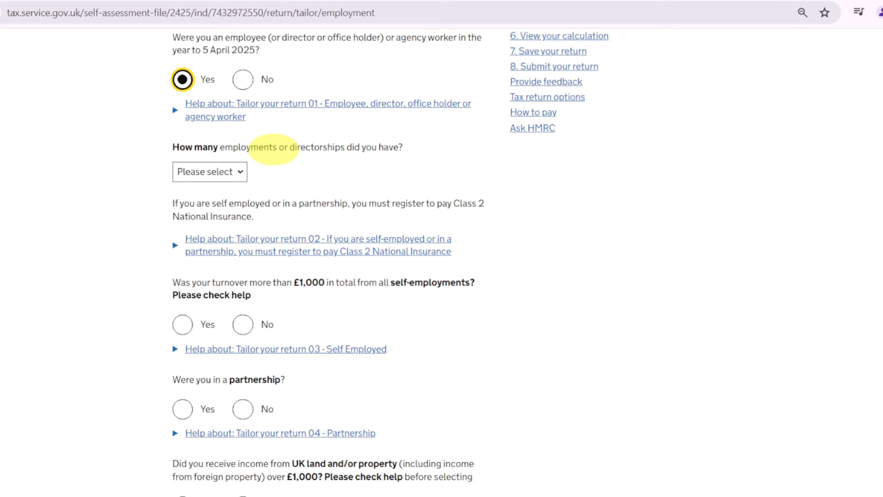
click(207, 171)
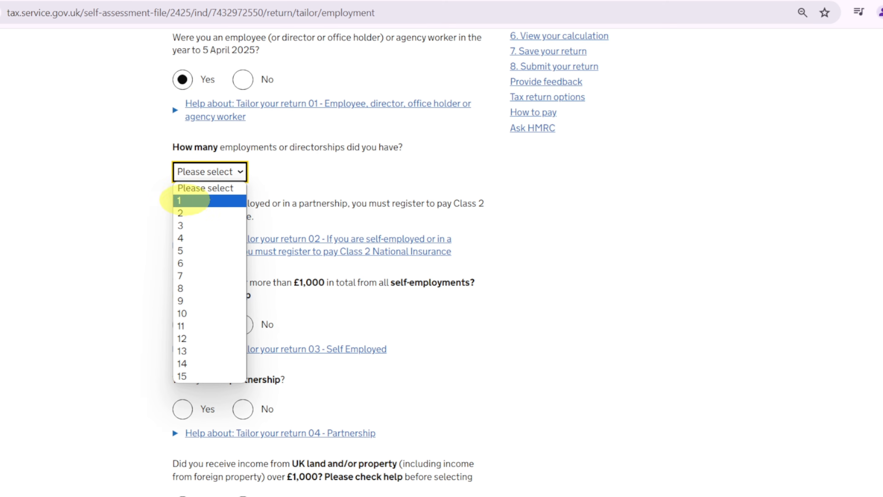
click(182, 201)
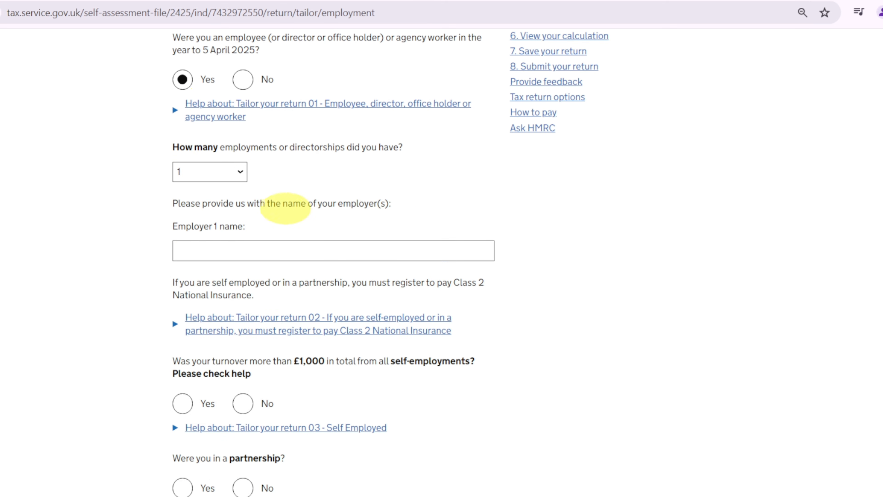
- Answer Yes to having a total turnover of more than £1,000 from all self-employments
scroll(261, 275, down, 1)
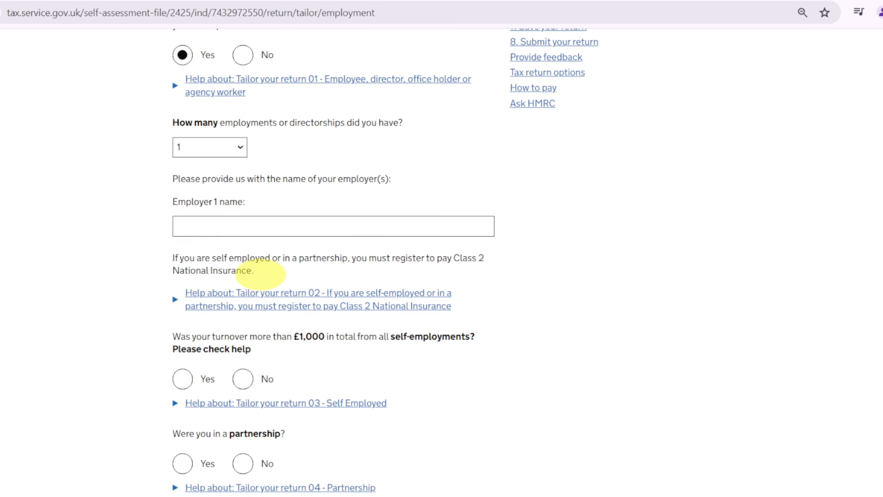
scroll(260, 275, down, 5)
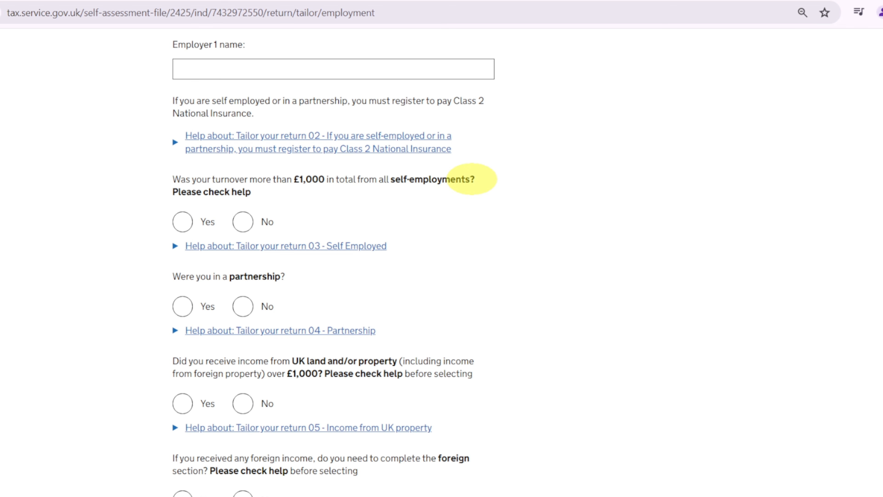
click(182, 221)
scroll(374, 224, down, 3)
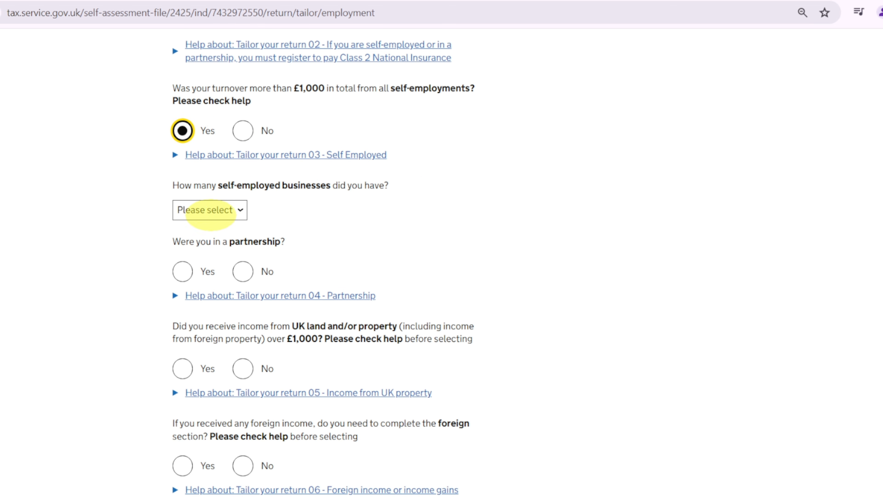
- Set the number of self-employed businesses to 1 and answer No to being in a partnership
click(206, 209)
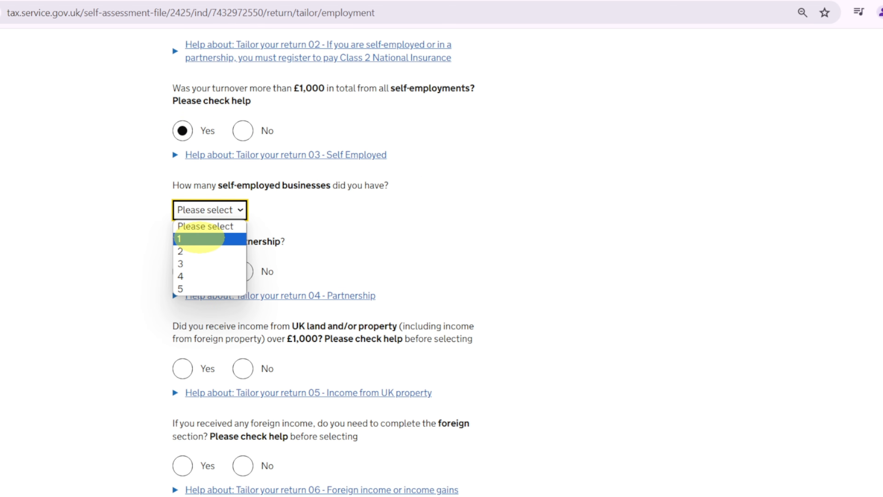
click(199, 239)
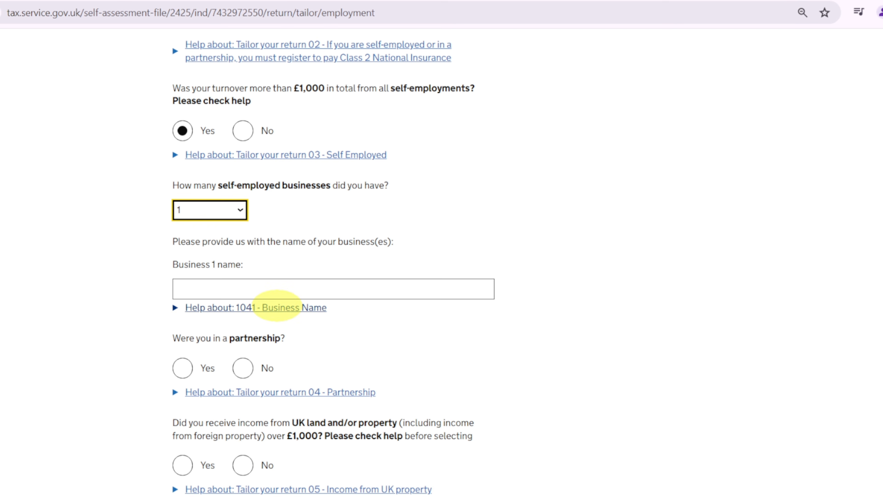
scroll(250, 278, down, 3)
click(243, 276)
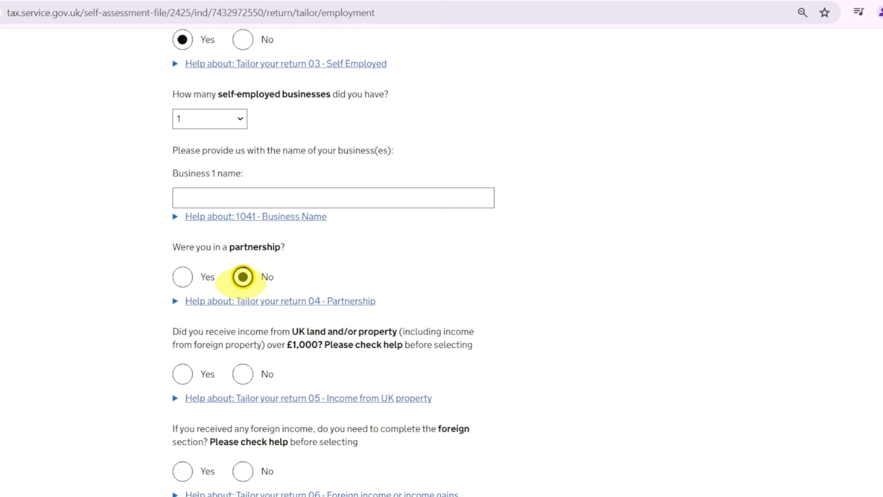
- Answer No to the foreign income and Capital Gains section questions and continue to page 2 of Tailor your return
scroll(243, 276, down, 3)
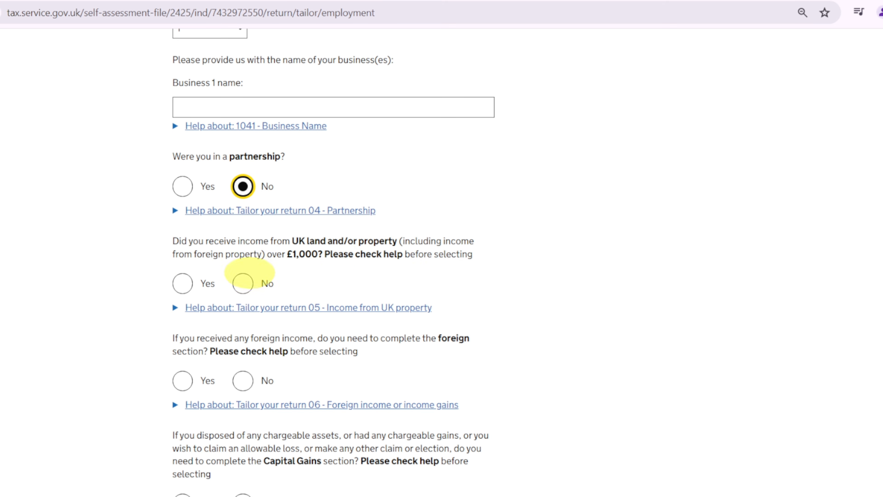
scroll(260, 248, down, 3)
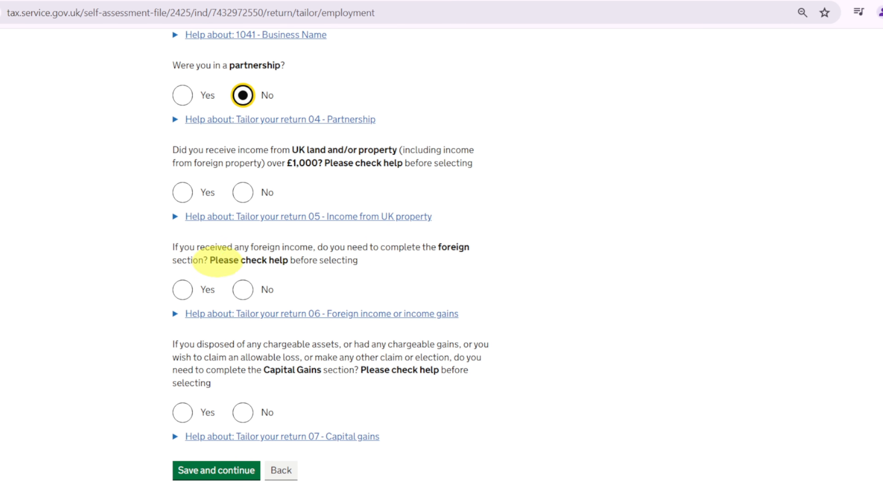
click(245, 287)
scroll(251, 275, down, 3)
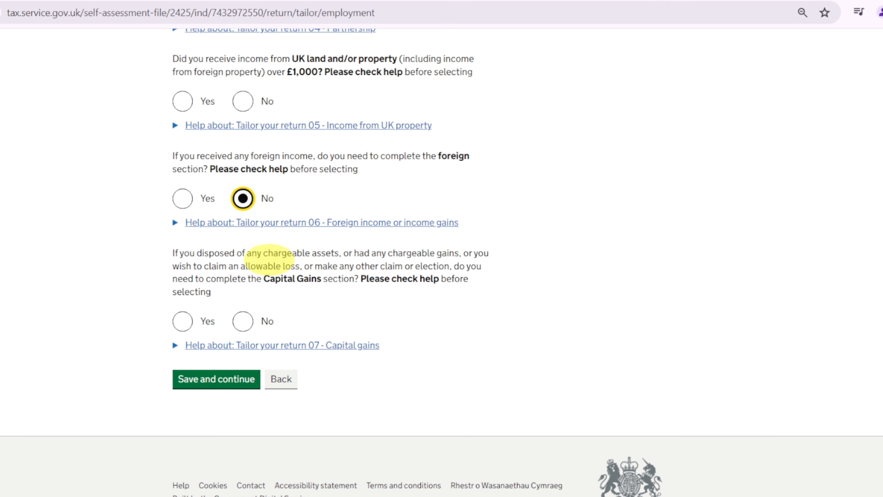
click(243, 320)
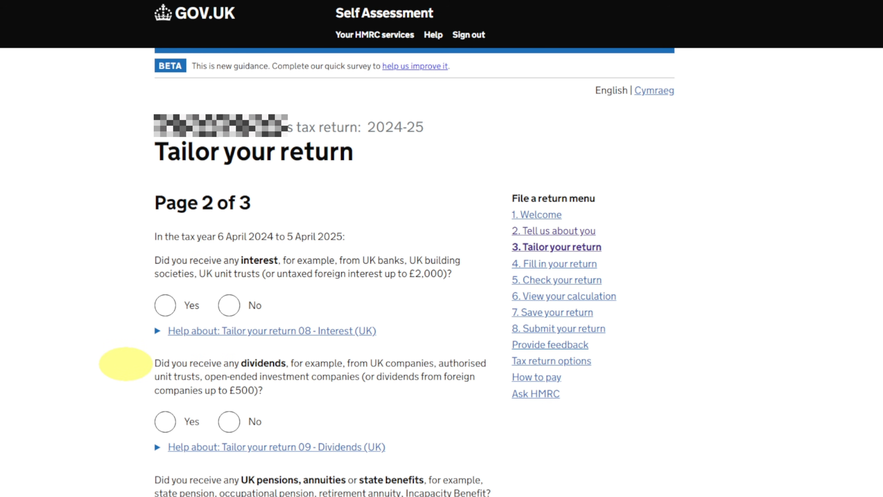
- On page 2 of Tailor your return, answer No to income tax losses and pension savings tax charges, and save the page
scroll(126, 364, down, 5)
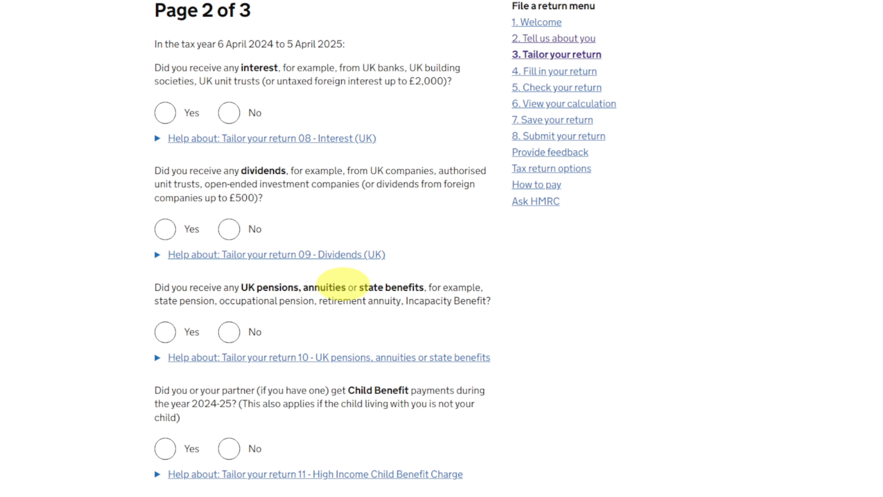
scroll(313, 292, down, 3)
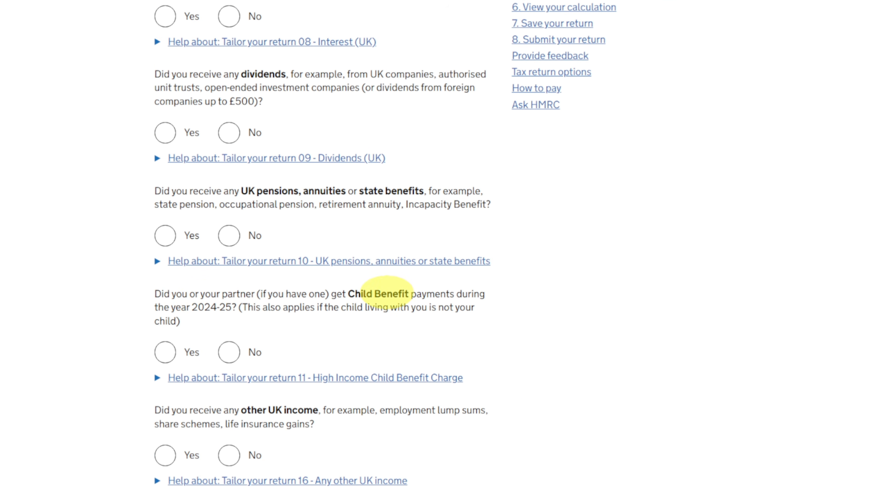
scroll(384, 292, down, 3)
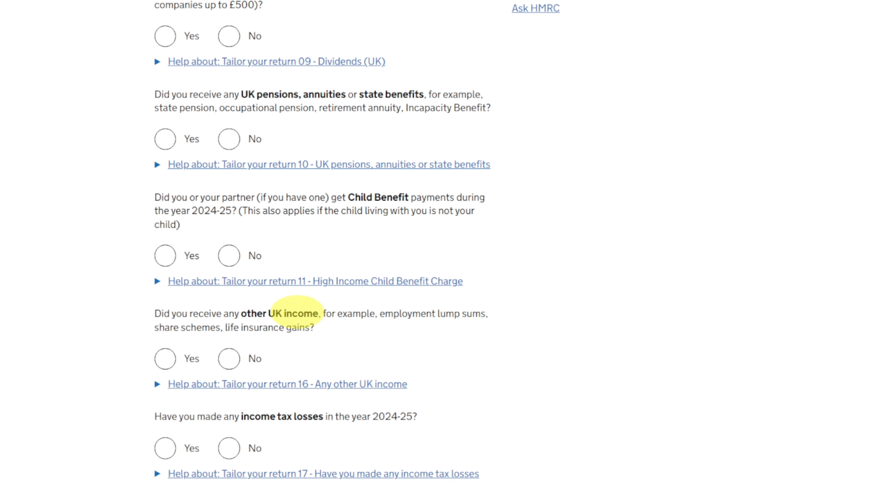
scroll(295, 309, down, 6)
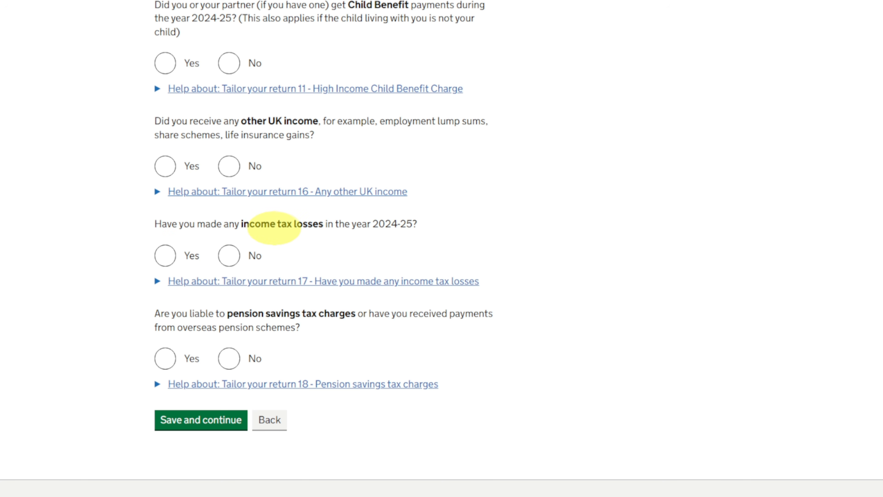
click(229, 255)
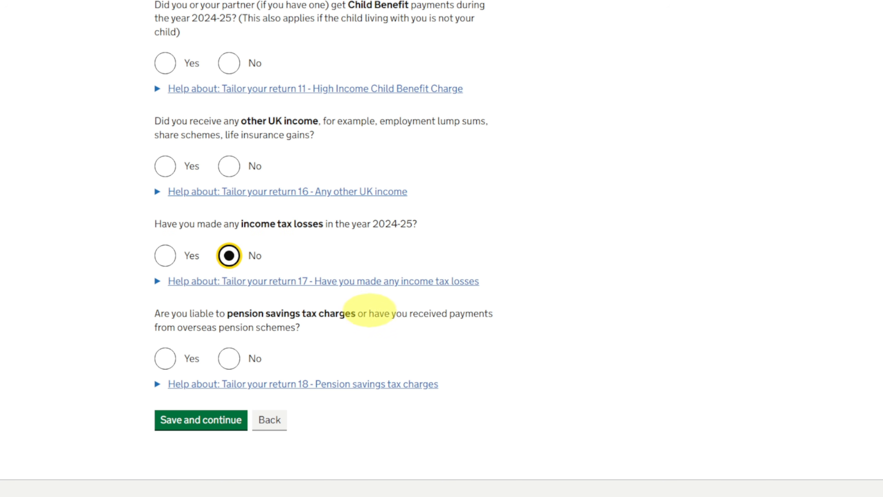
click(229, 359)
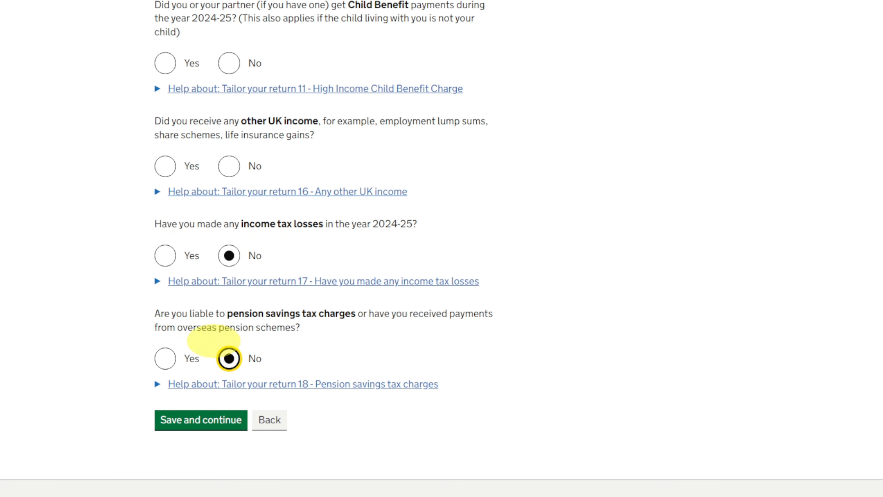
scroll(271, 296, up, 3)
scroll(274, 295, up, 8)
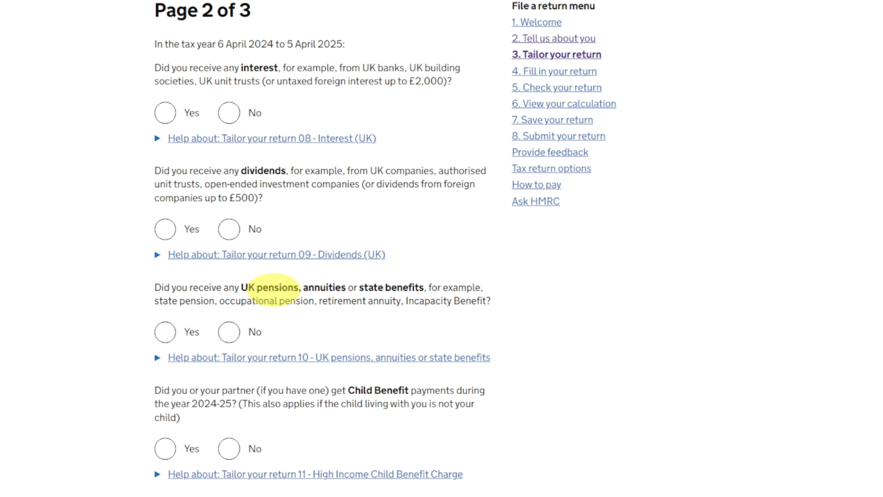
scroll(274, 289, down, 13)
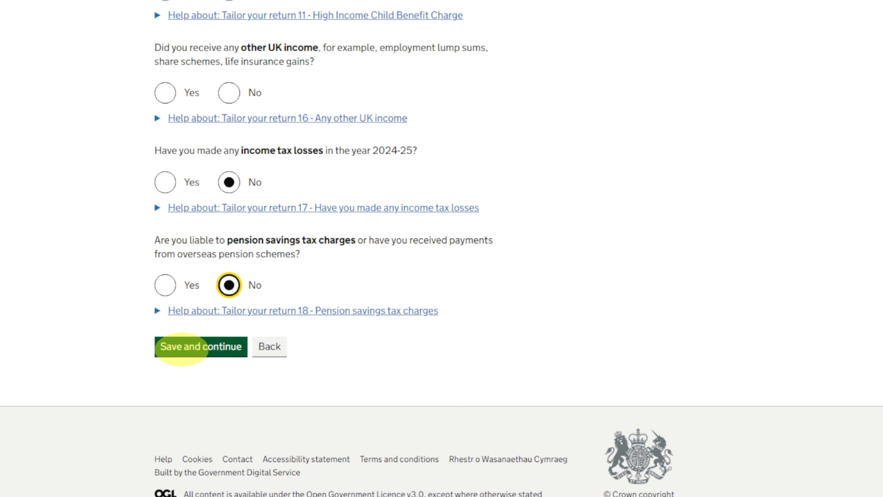
click(182, 348)
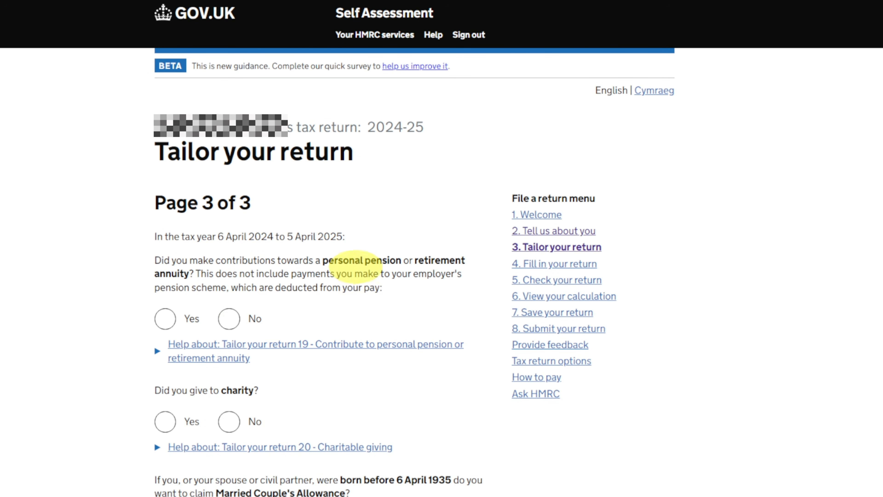
- On page 3, answer No to personal pension contributions, giving to charity and claiming Married Couple's Allowance
click(229, 318)
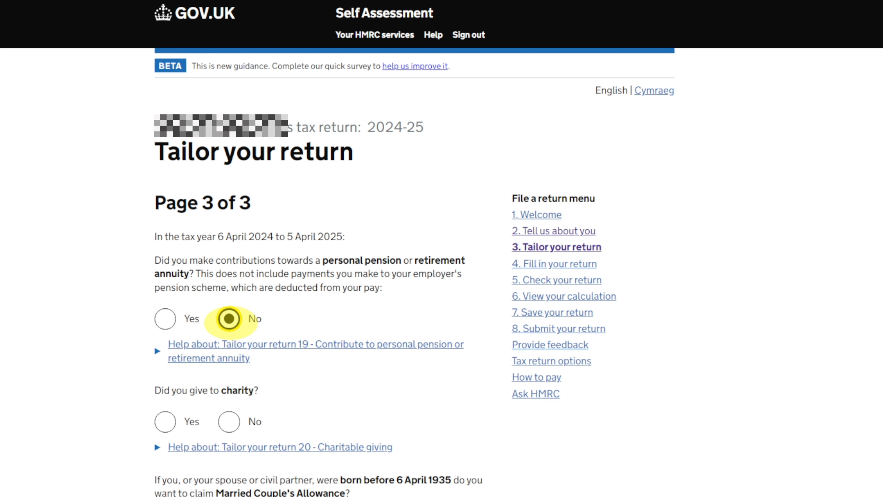
scroll(229, 319, down, 5)
click(229, 229)
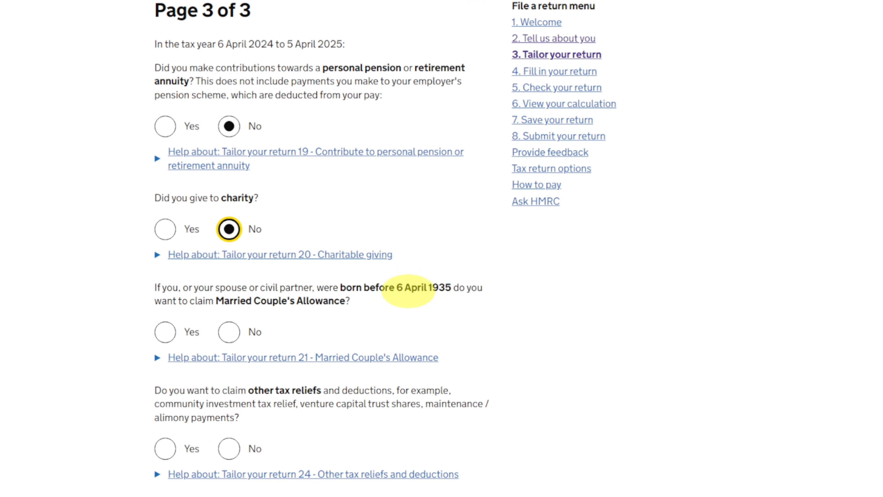
click(228, 332)
- Answer No to claiming Marriage Allowance and No to claiming other tax reliefs and deductions
scroll(262, 267, down, 3)
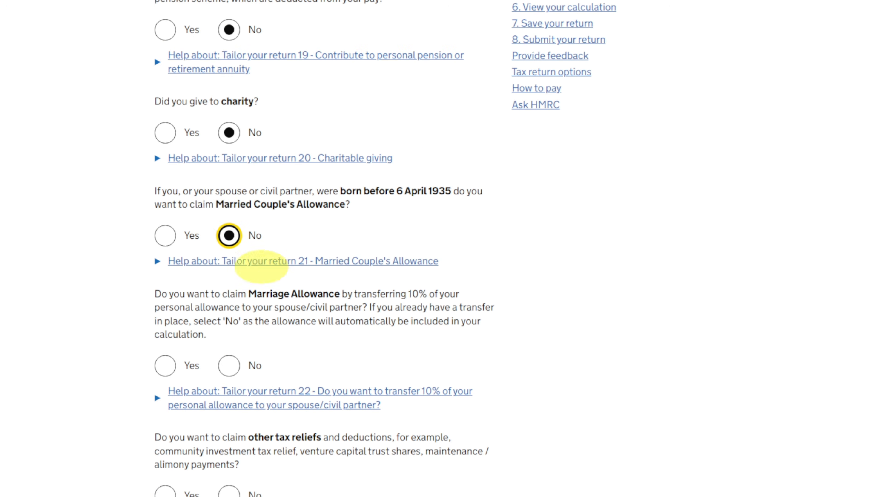
scroll(286, 316, down, 3)
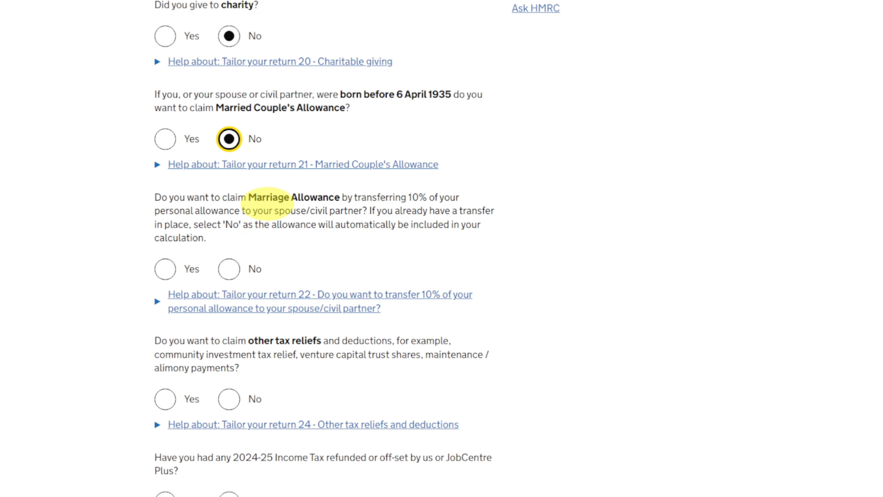
click(237, 269)
scroll(272, 265, down, 3)
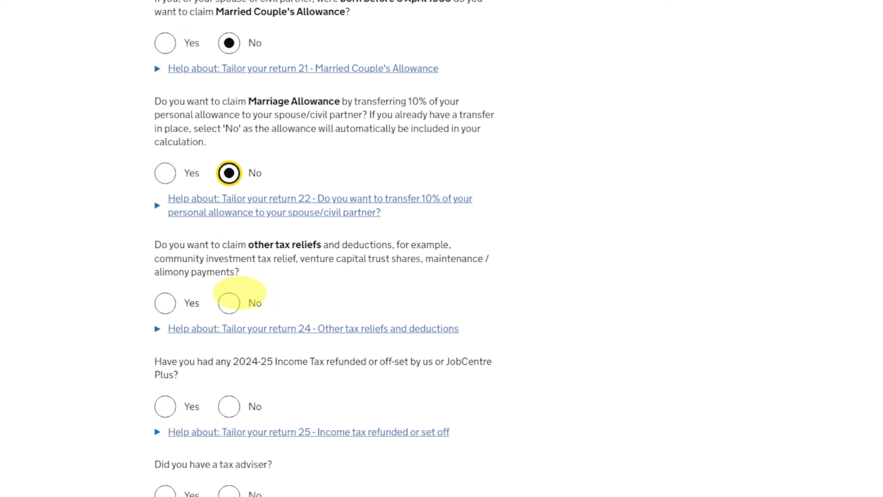
click(230, 301)
- Answer No to refunded Income Tax, a tax adviser, tax avoidance schemes and acting on behalf of someone else, and save page 3
scroll(348, 244, down, 3)
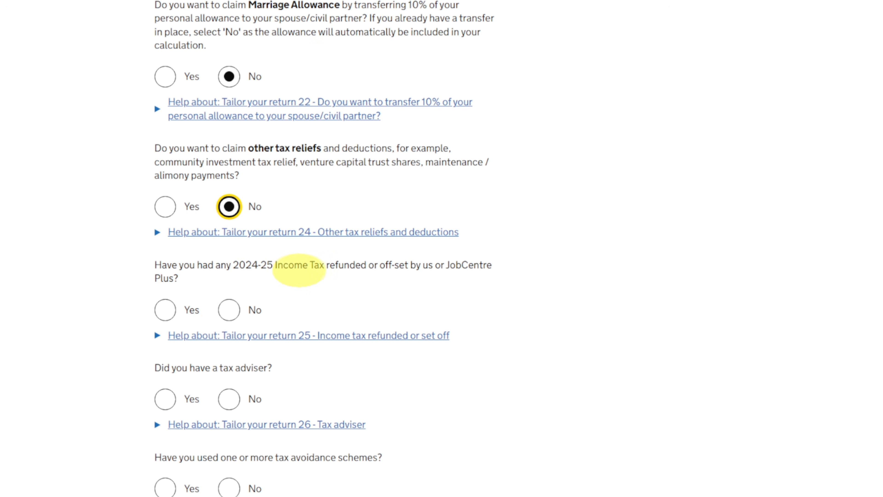
click(231, 309)
scroll(186, 198, down, 6)
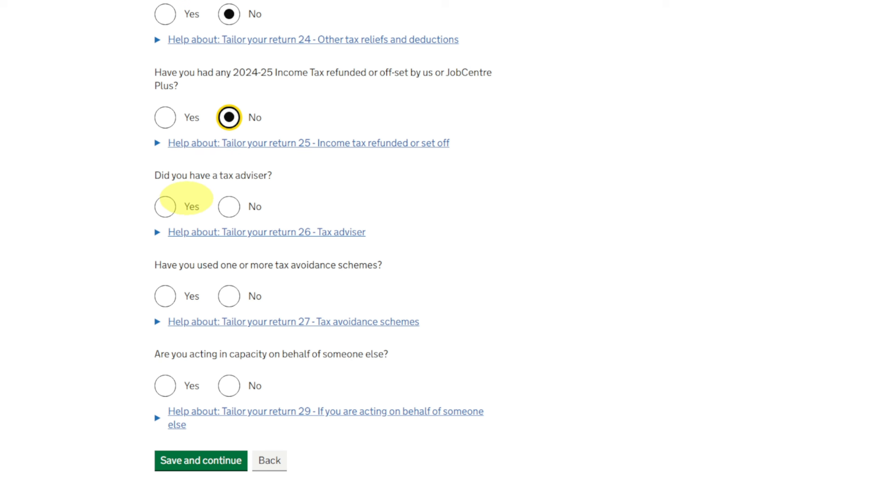
click(229, 206)
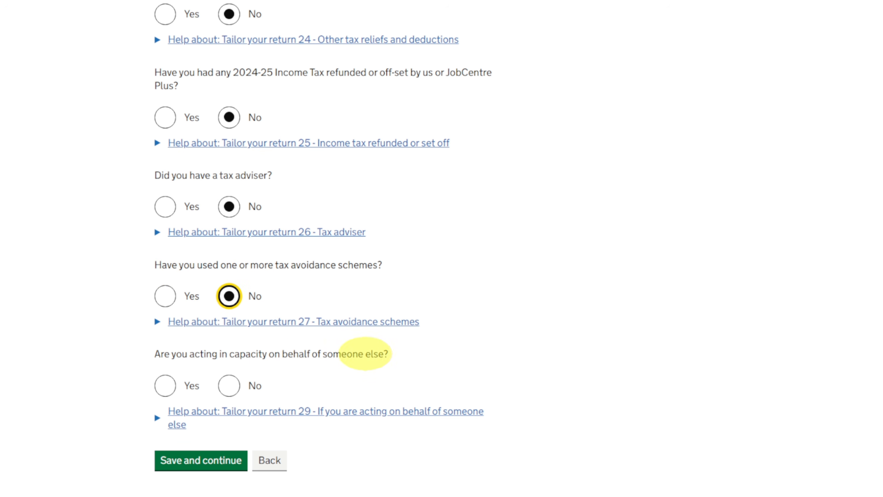
click(229, 386)
scroll(289, 344, down, 3)
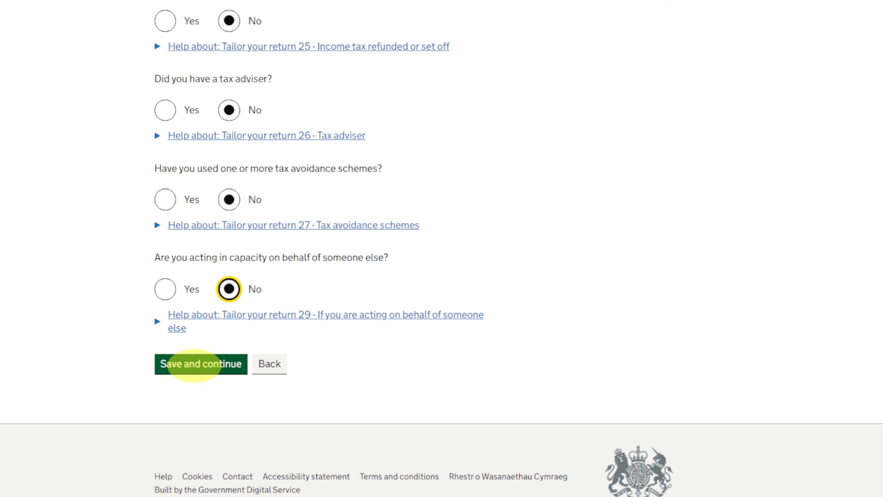
click(194, 365)
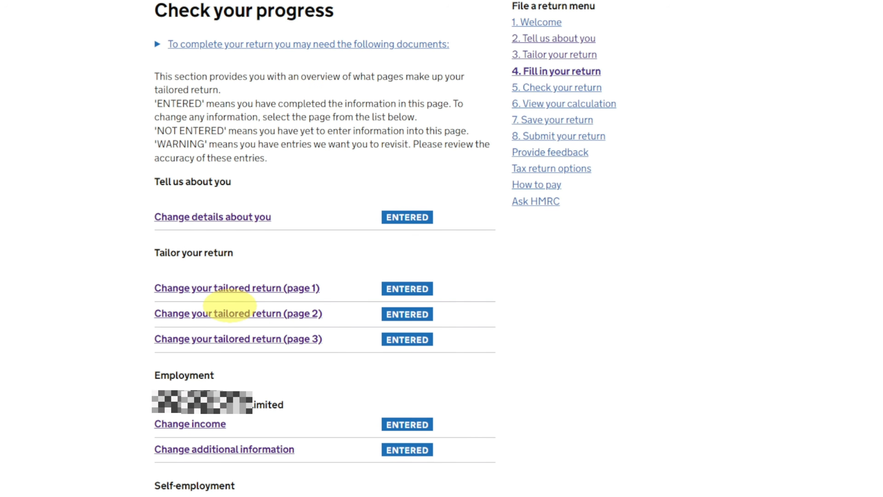
- Open page 1 of the first business's self-employment details and answer No to turnover of £90,000 or more and to remaining transition profit
scroll(229, 305, down, 8)
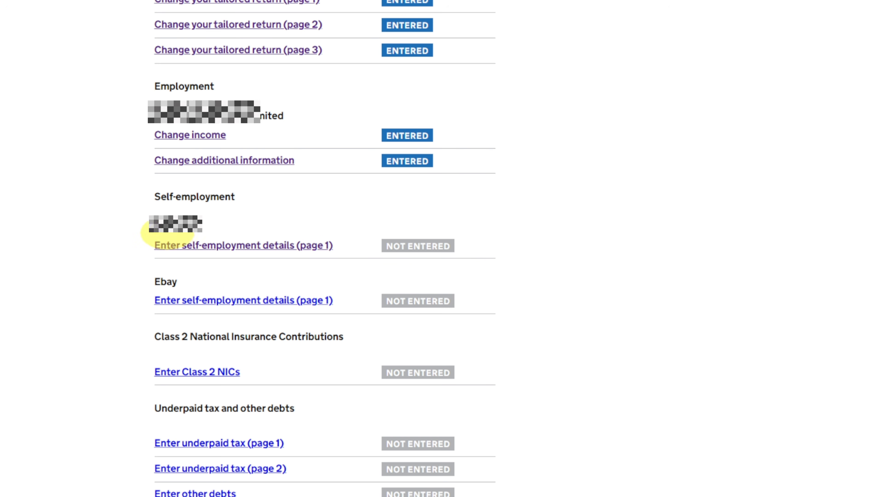
click(239, 244)
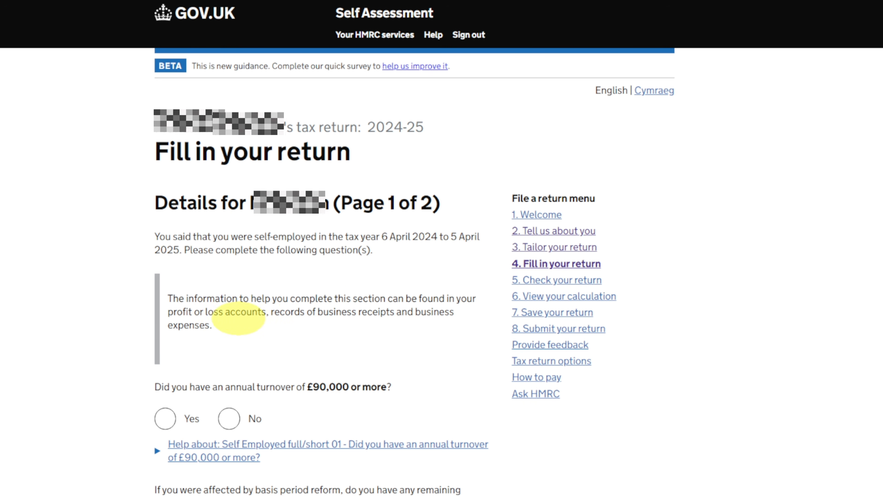
scroll(295, 315, down, 3)
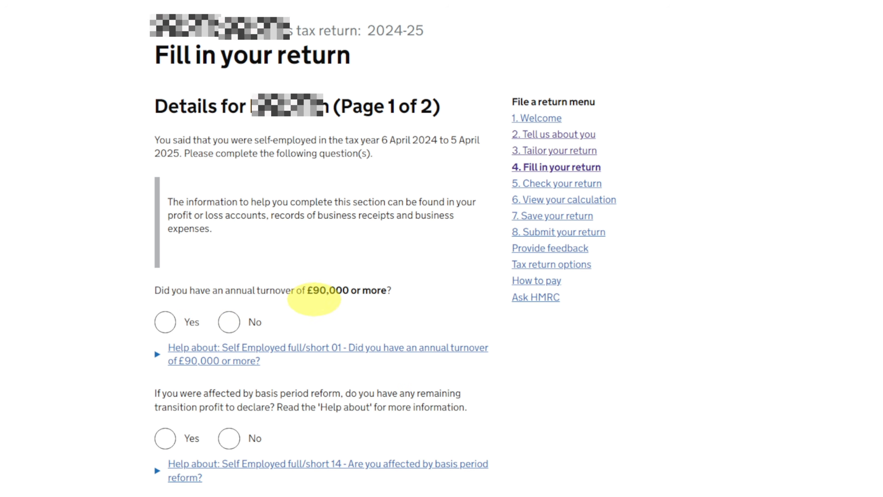
click(254, 321)
scroll(272, 316, down, 3)
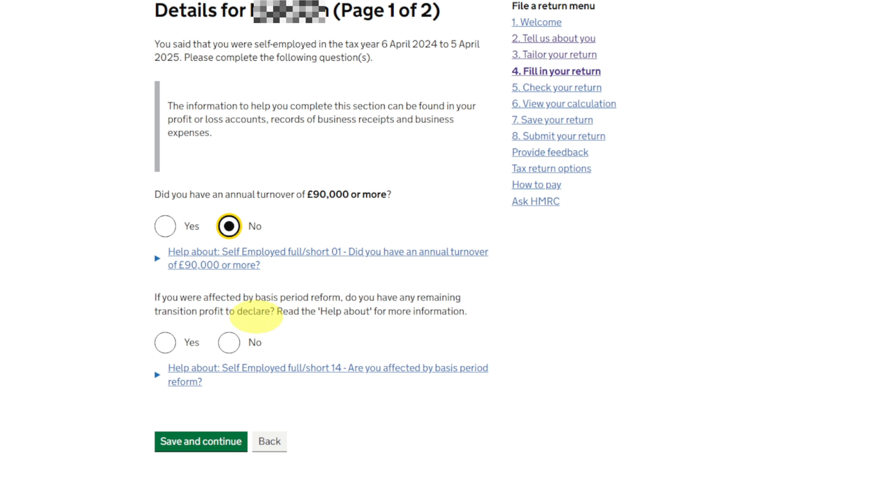
click(229, 342)
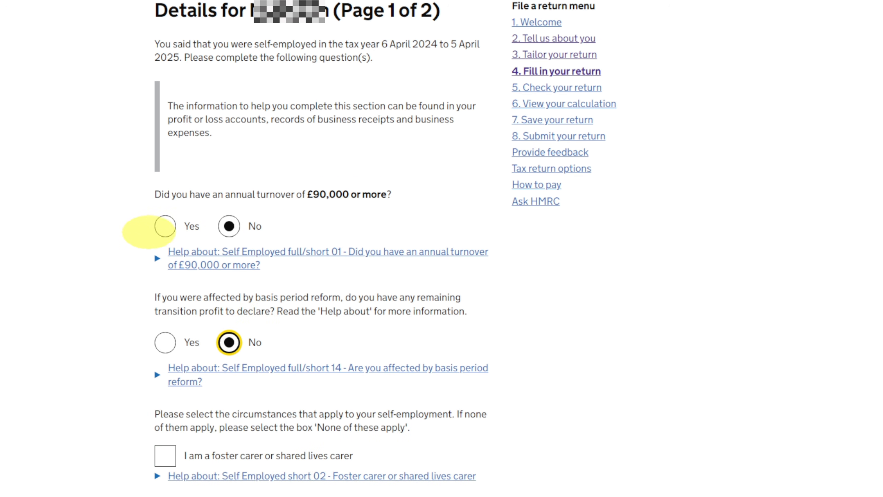
- Switch the £90,000 turnover answer to Yes and back to No twice to compare the follow-up questions
click(166, 227)
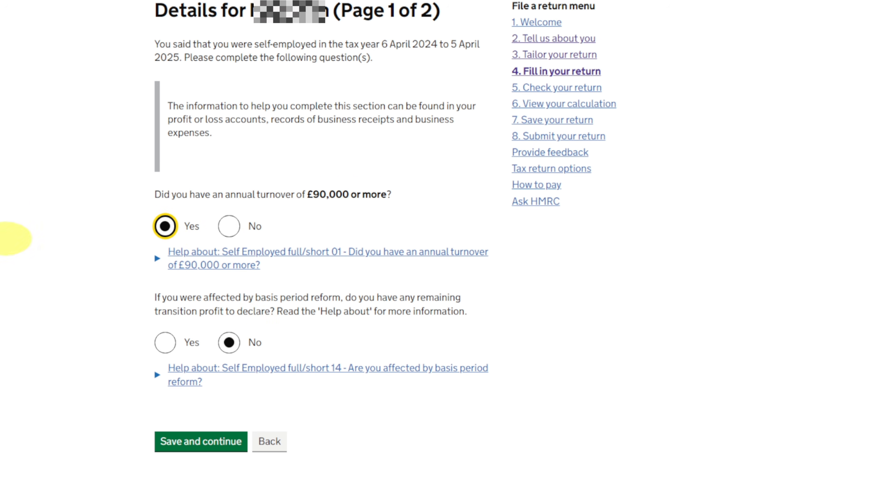
click(229, 226)
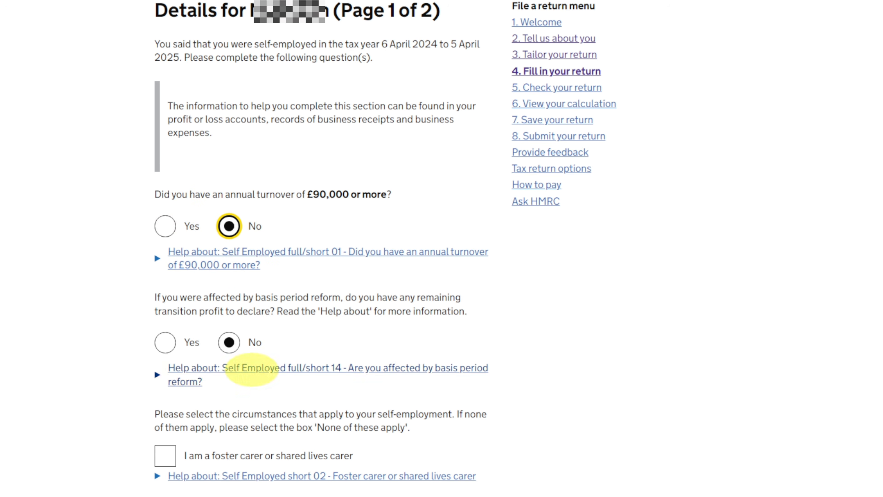
click(165, 226)
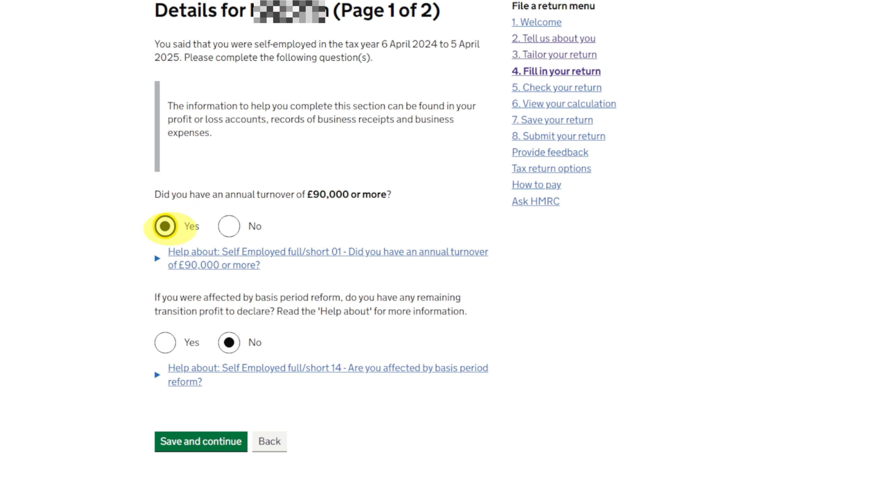
click(229, 226)
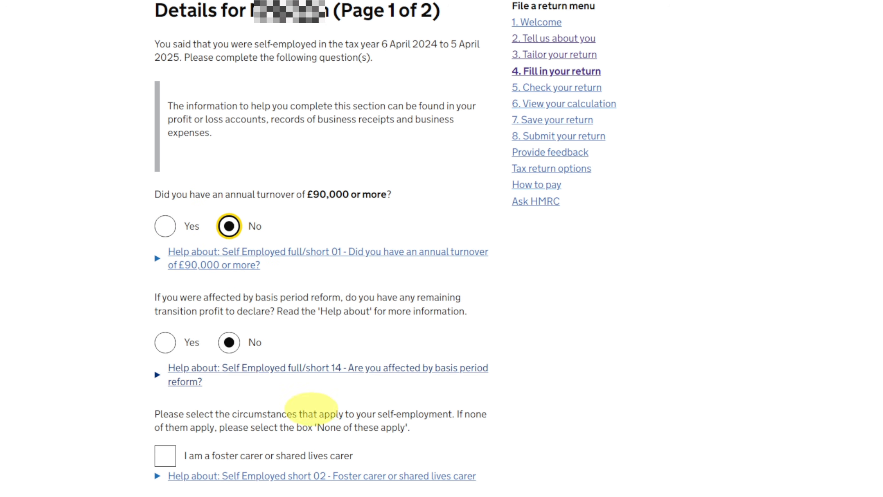
- Tick the foster carer and Class 4 NICs profit adjustment circumstances as a trial and clear both again
scroll(497, 361, down, 3)
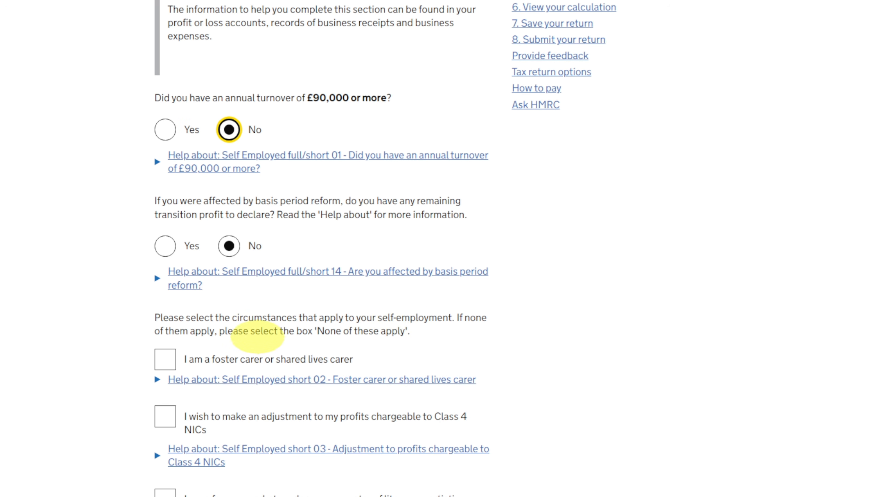
scroll(192, 326, down, 3)
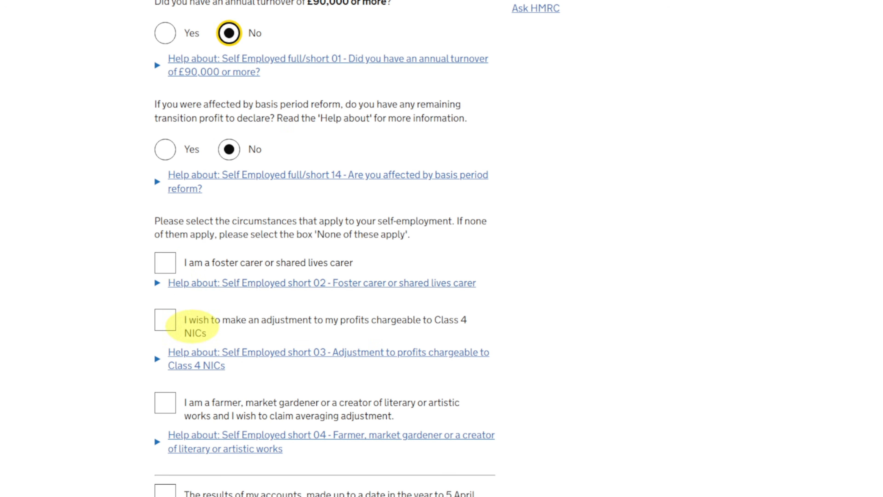
click(165, 263)
click(165, 320)
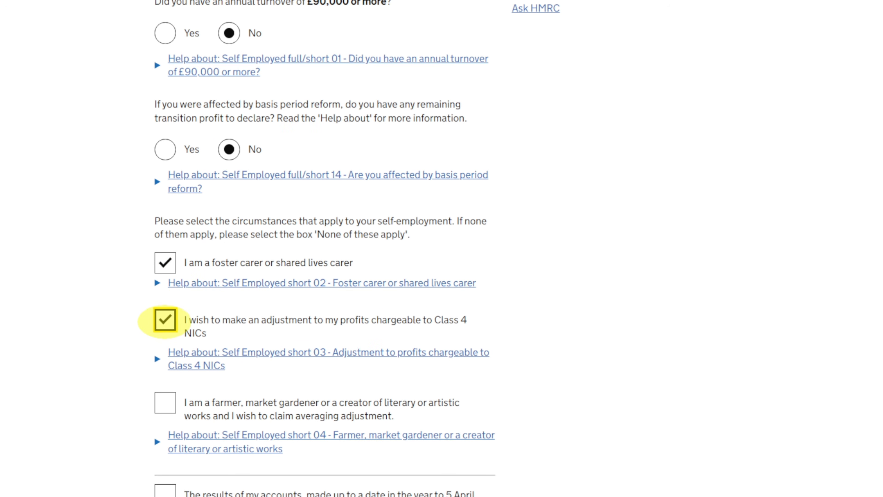
click(165, 263)
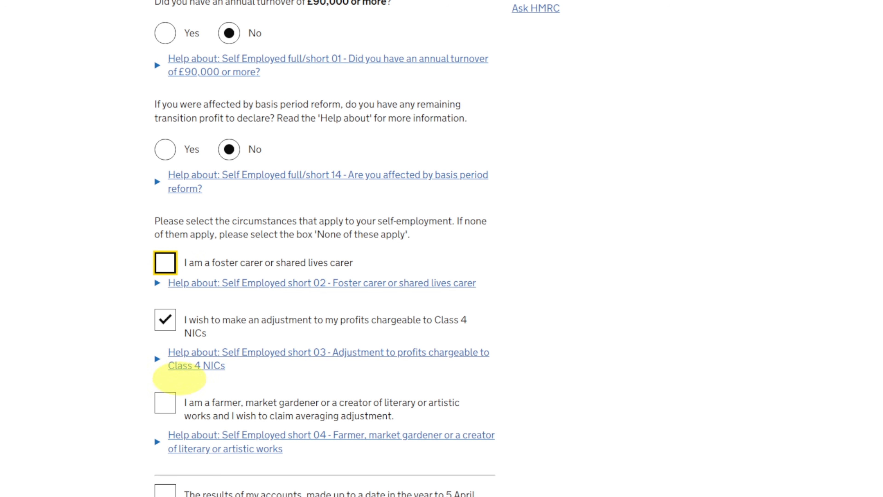
click(165, 320)
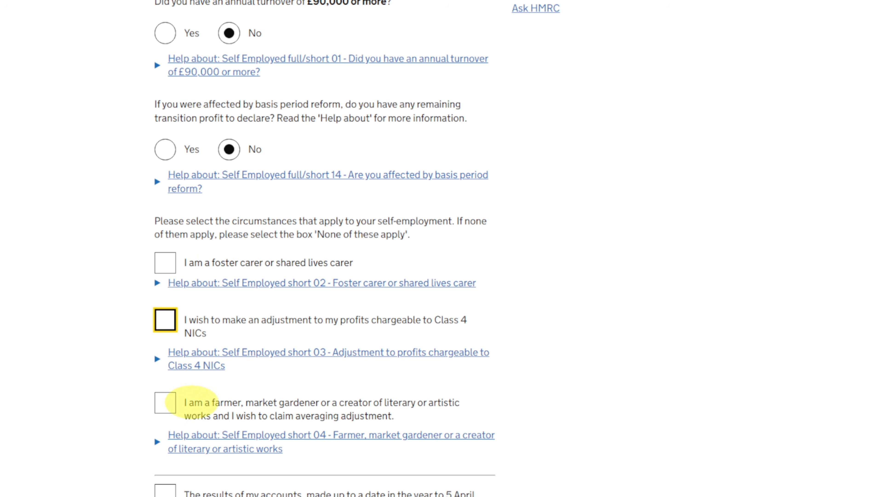
- Mark None of these apply for the self-employment circumstances and save page 1 of the business details
scroll(243, 327, down, 2)
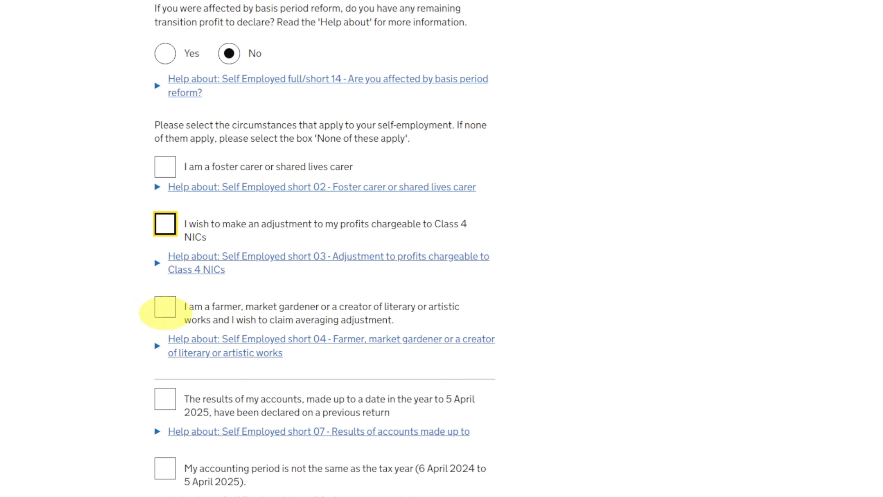
scroll(300, 309, down, 2)
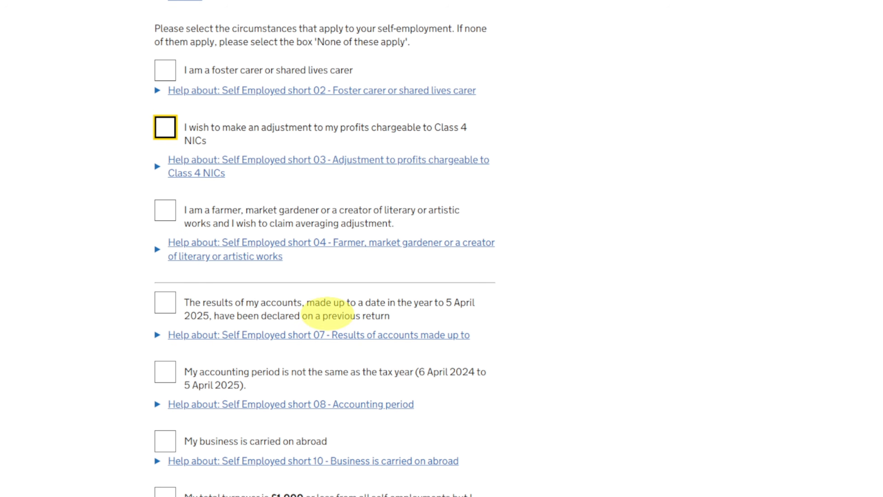
scroll(256, 310, down, 2)
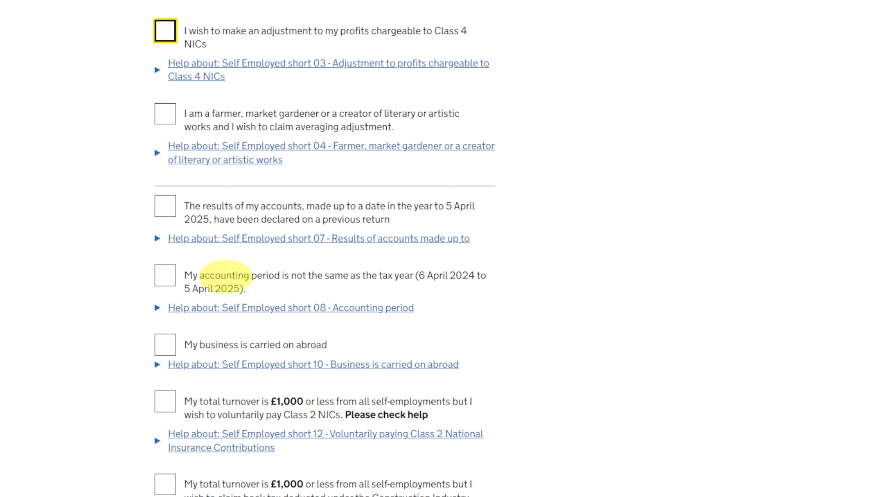
scroll(181, 298, down, 2)
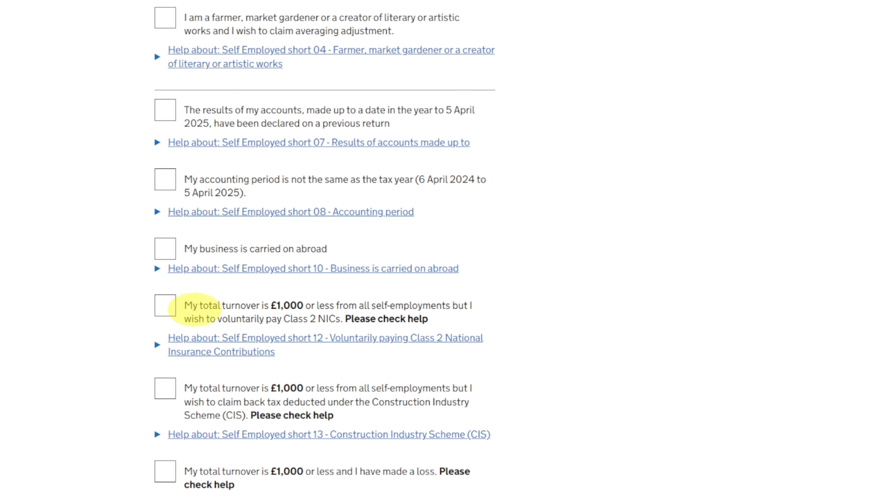
scroll(174, 301, down, 2)
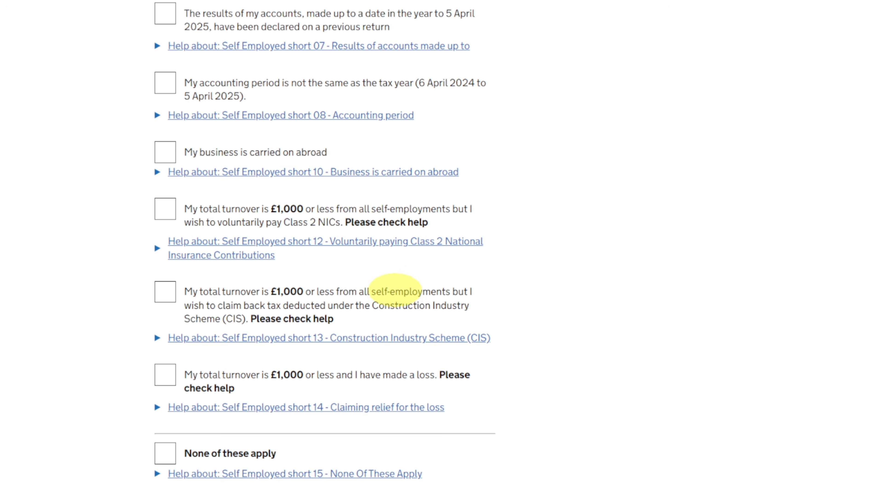
scroll(208, 317, down, 2)
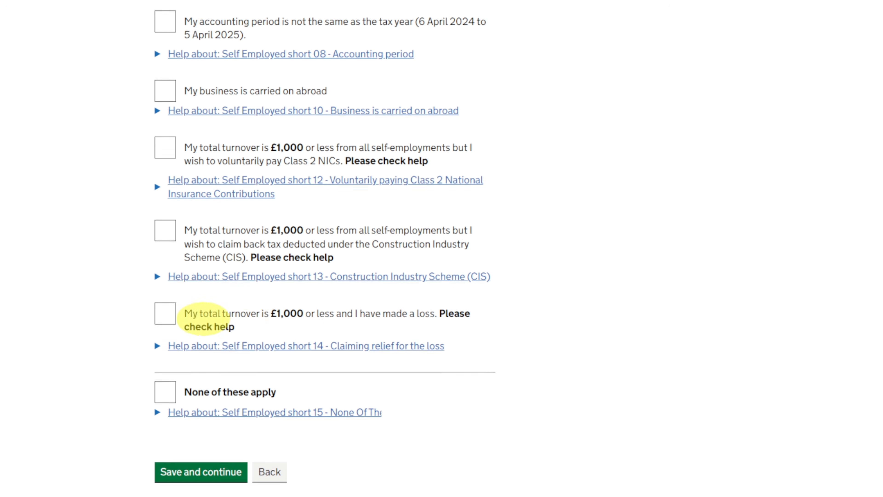
scroll(206, 319, down, 1)
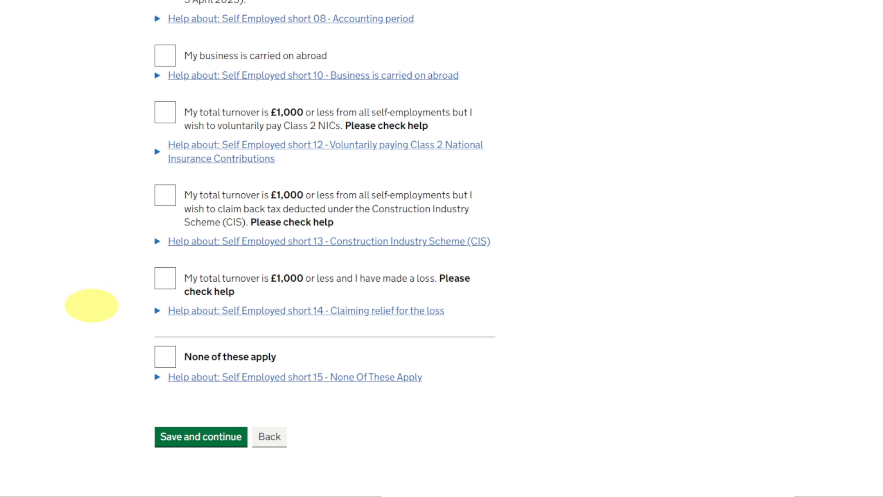
click(166, 355)
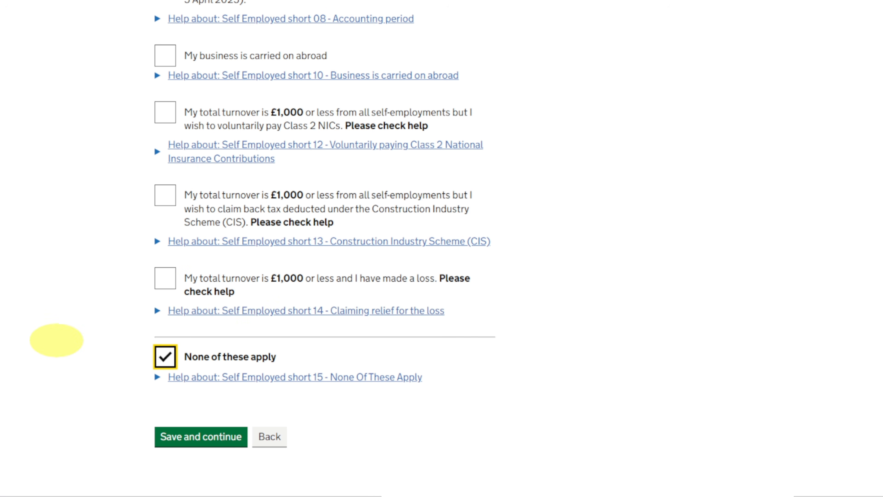
click(171, 436)
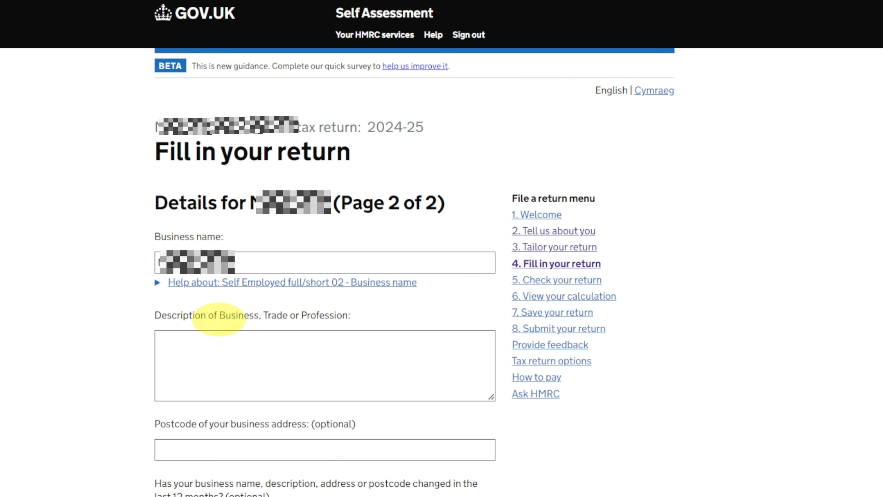
- Go through the description, postcode, start date and cessation questions on page 2 of the business details and save the page
scroll(221, 318, down, 5)
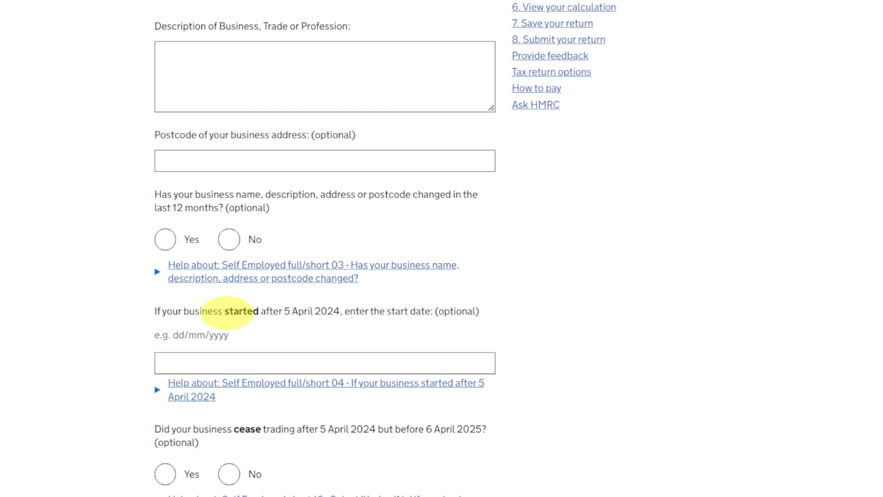
scroll(324, 312, down, 3)
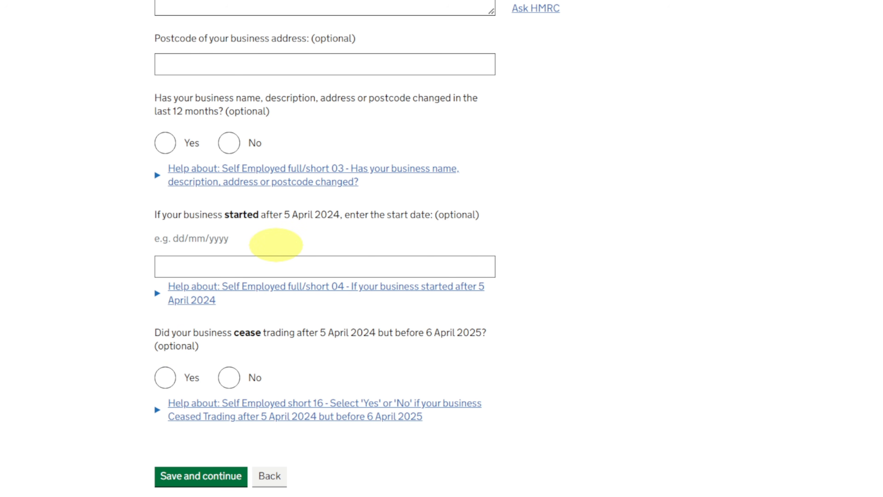
scroll(201, 176, up, 3)
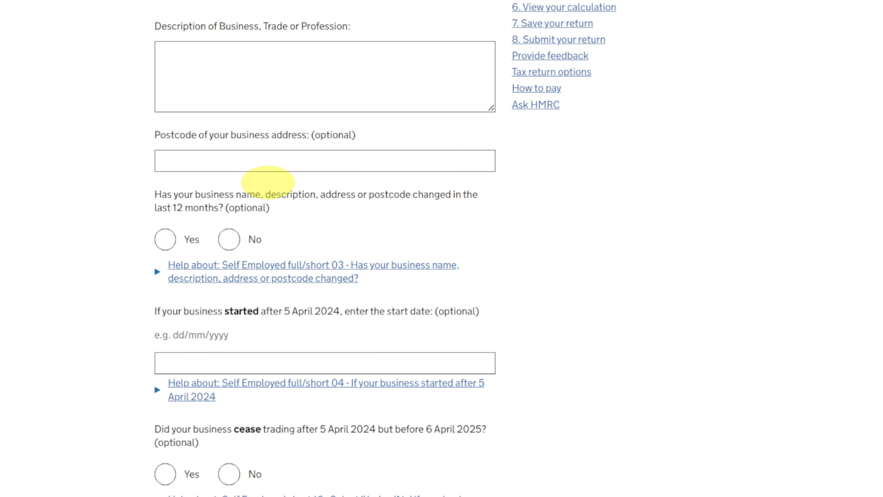
scroll(266, 181, down, 7)
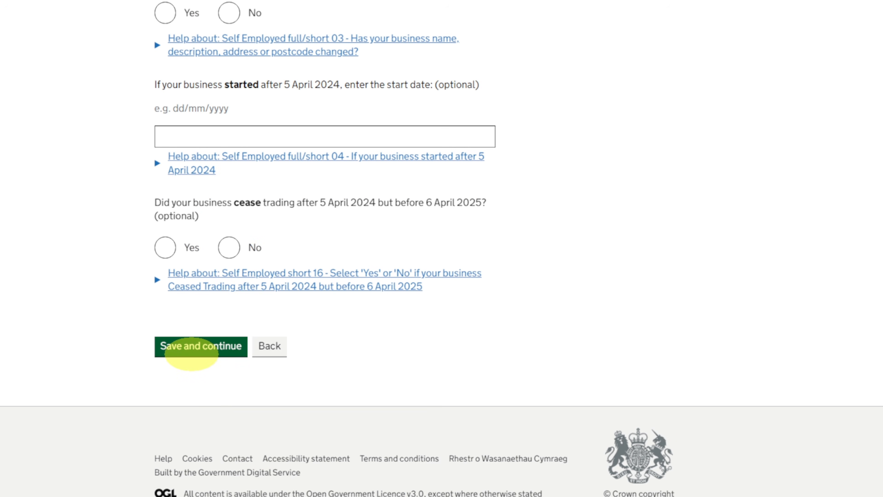
click(191, 348)
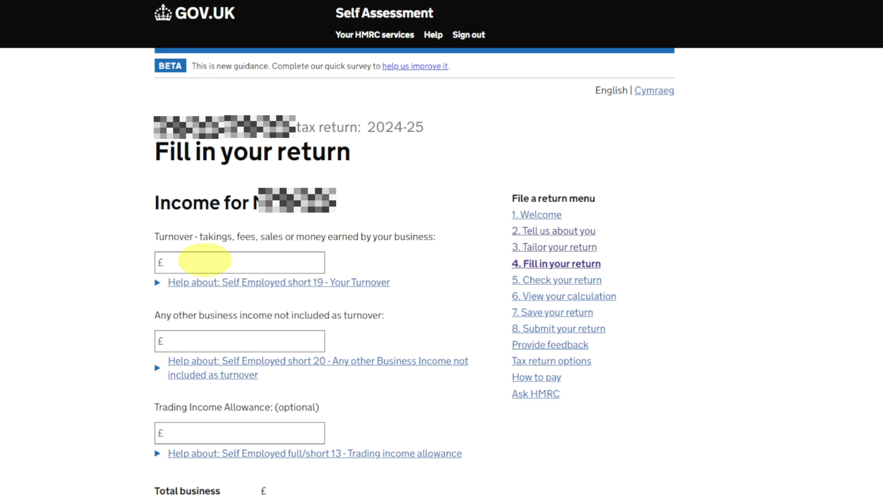
- Go through the turnover, other income, trading income allowance and expenses questions for the business and save the income page
click(204, 260)
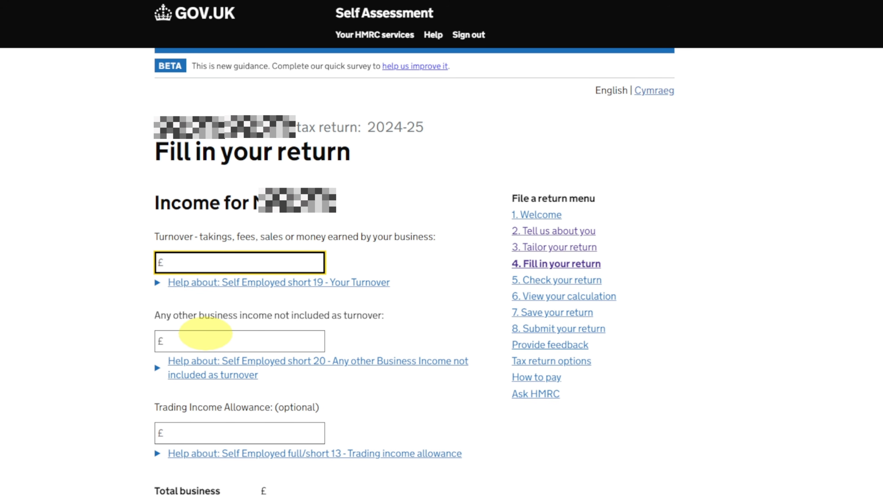
scroll(205, 334, down, 6)
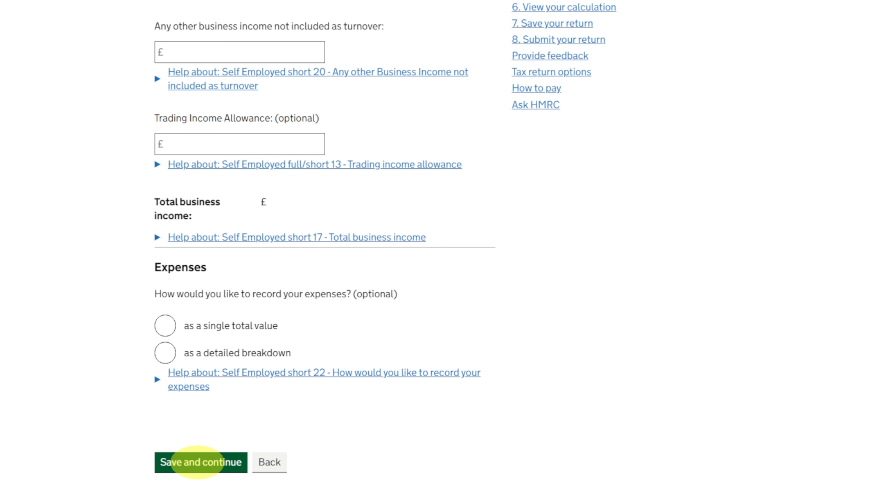
click(203, 463)
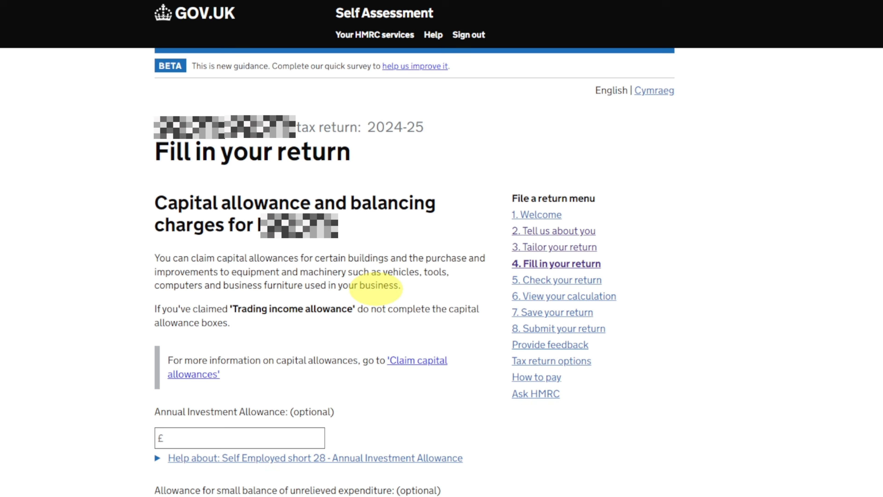
- Leave all optional capital allowance and balancing charge amounts blank and save the page
scroll(168, 226, down, 8)
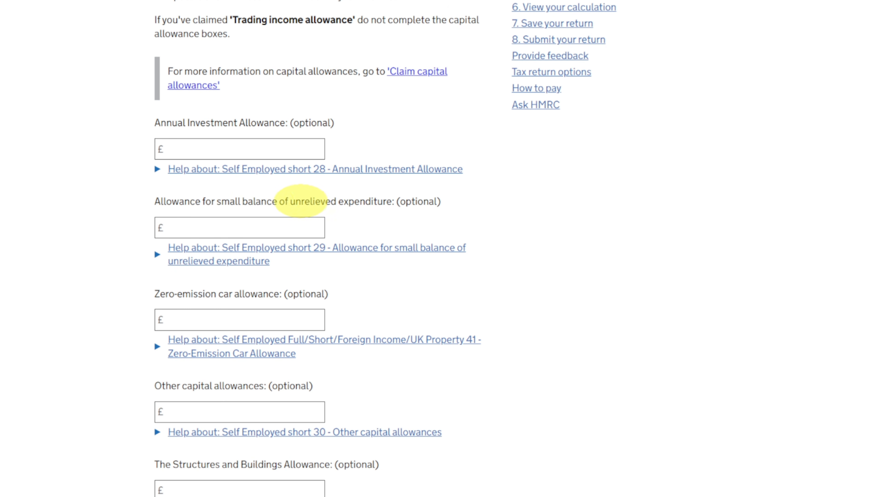
scroll(177, 251, down, 3)
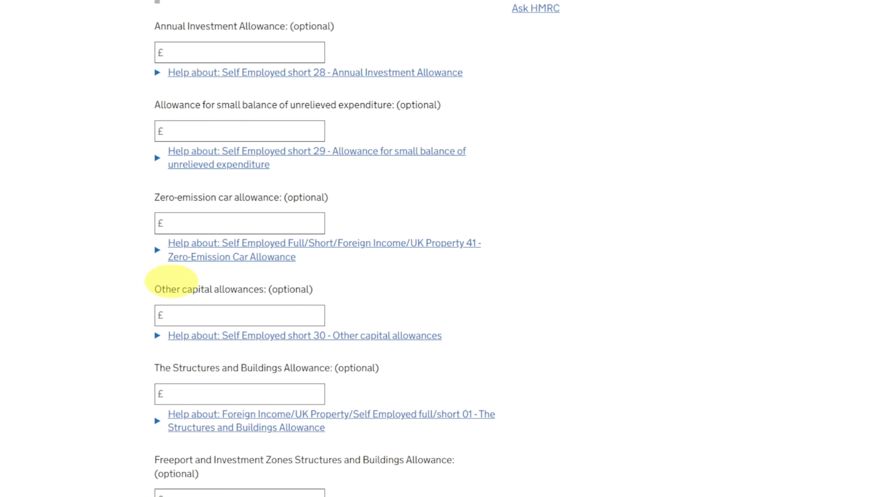
scroll(171, 281, down, 3)
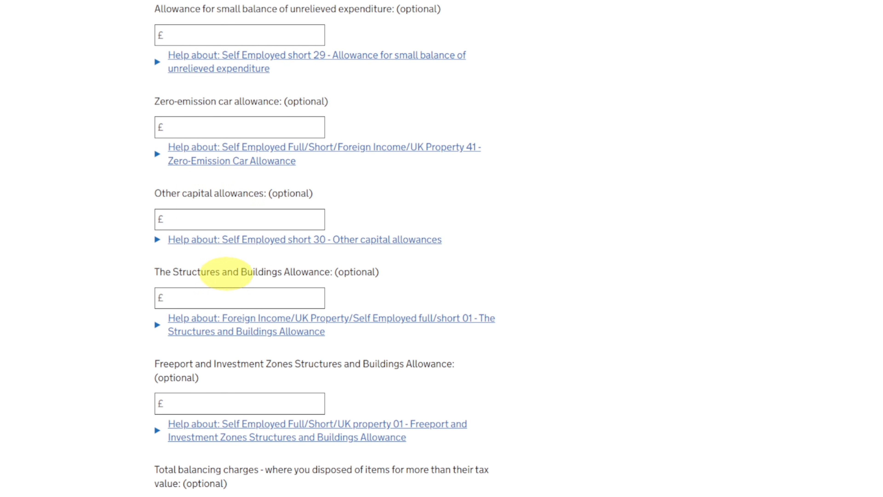
scroll(243, 266, down, 3)
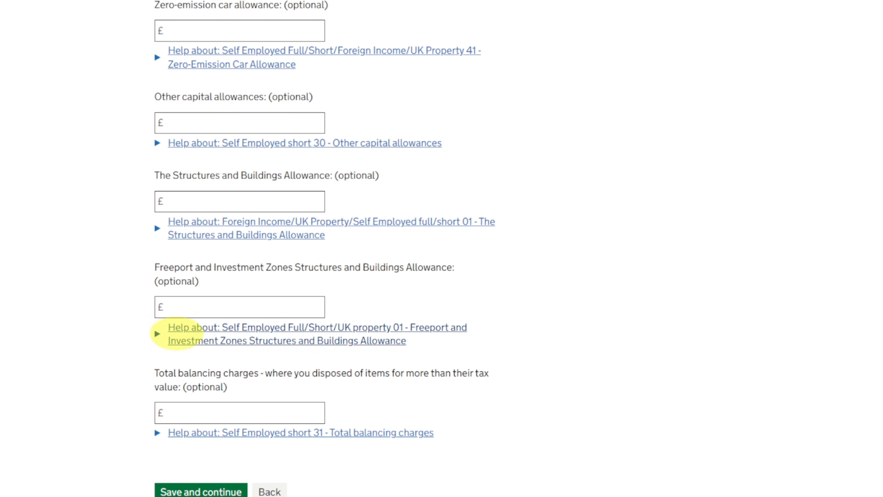
scroll(188, 348, down, 3)
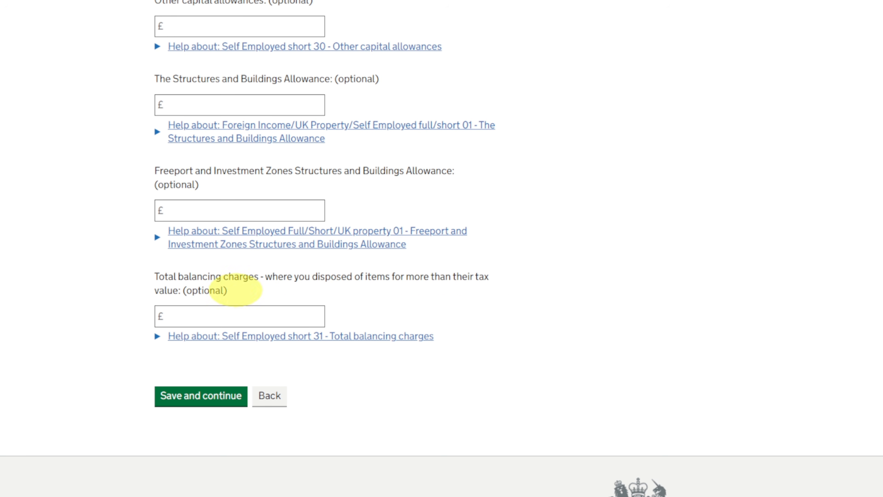
click(203, 397)
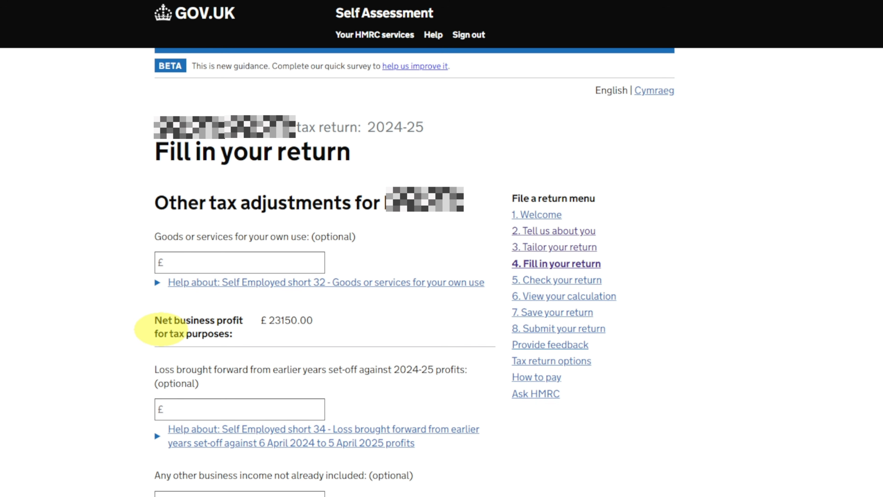
- Leave the amounts on the other tax adjustments, losses and tax deducted pages blank and save each page
scroll(160, 328, down, 5)
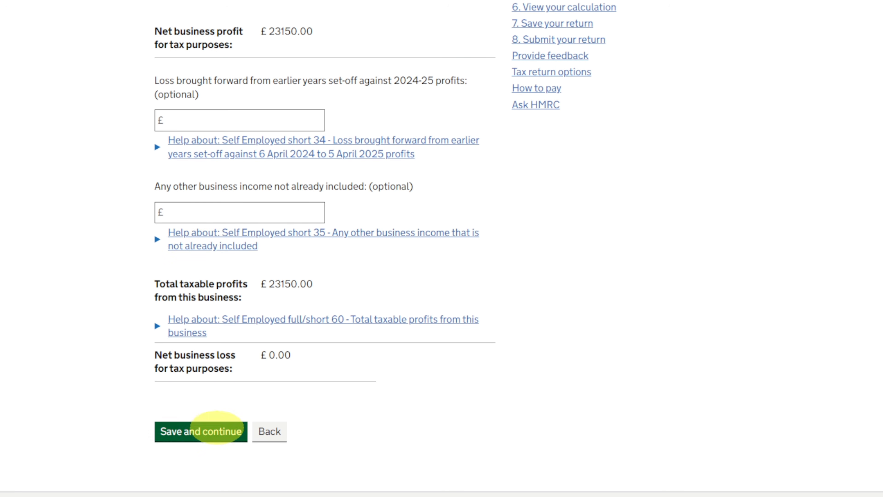
click(209, 431)
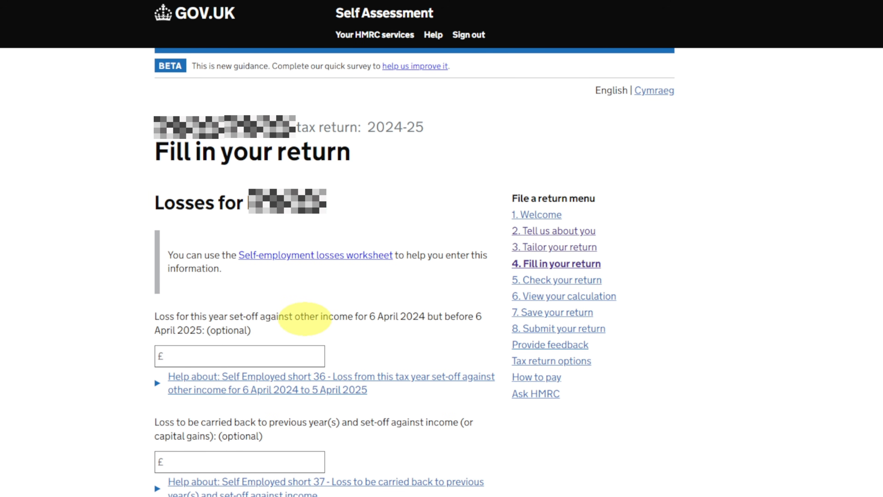
scroll(304, 318, down, 5)
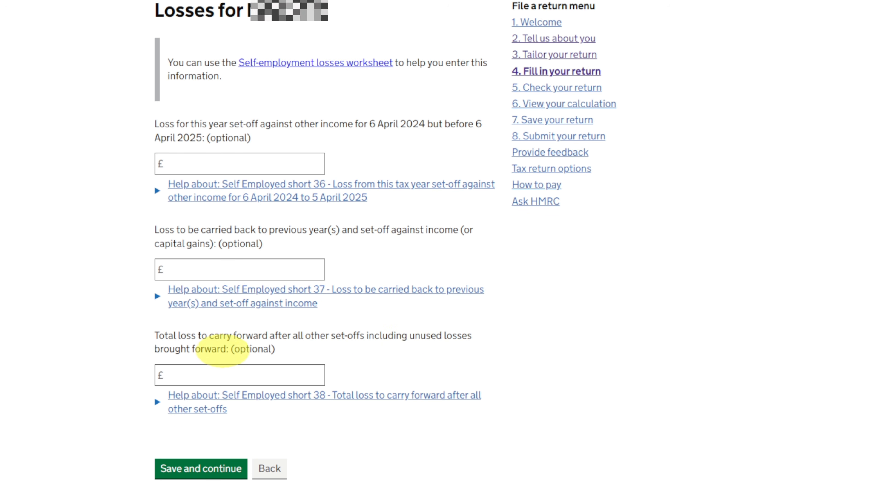
click(191, 473)
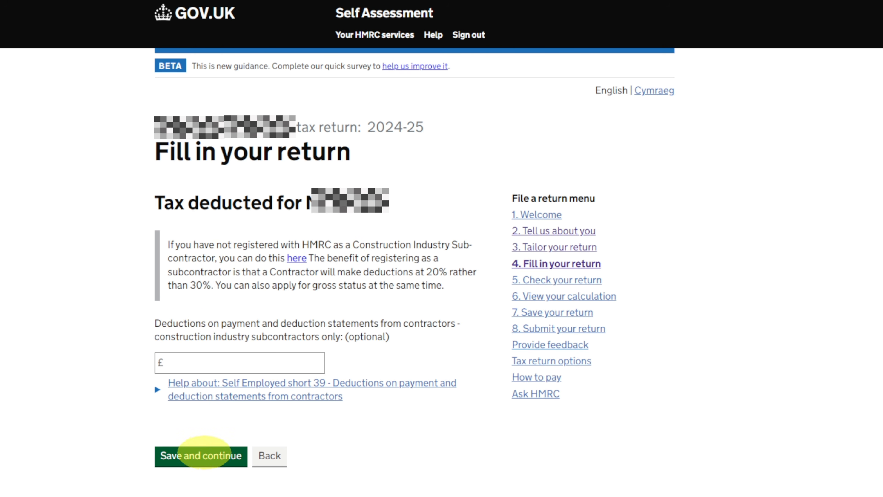
click(204, 458)
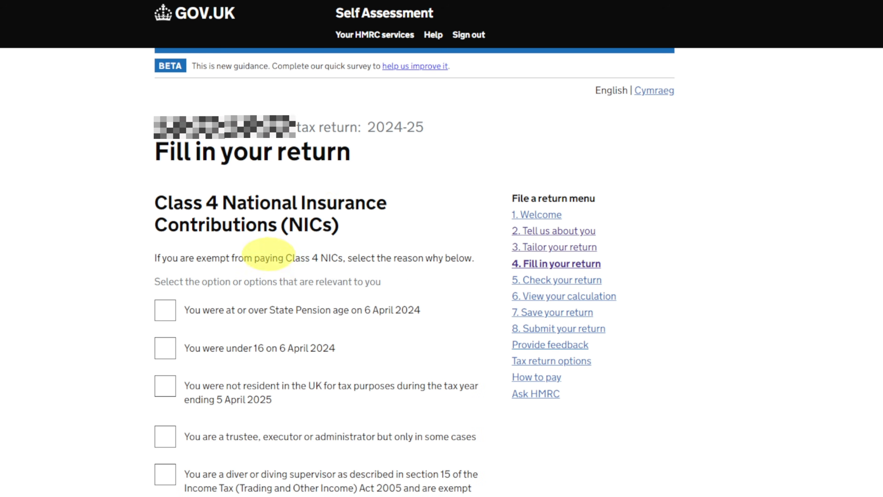
- Declare that none of the Class 4 National Insurance exemption reasons apply and save the page
scroll(175, 165, down, 3)
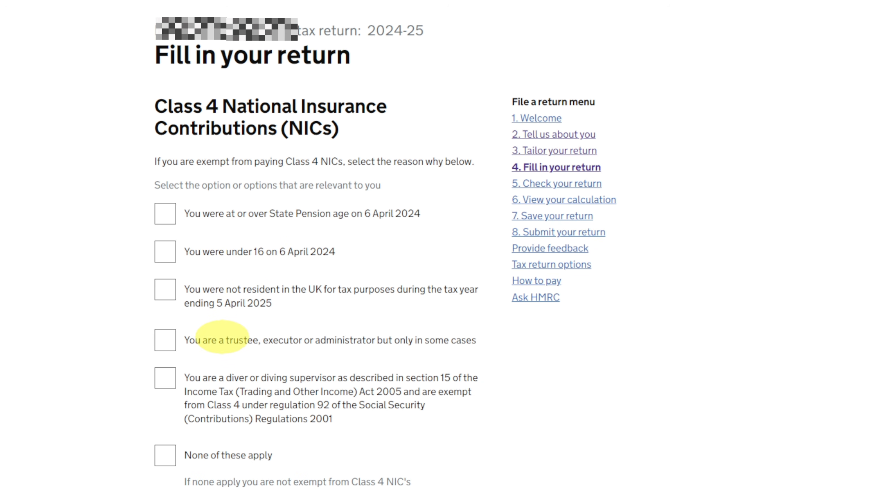
scroll(223, 336, down, 3)
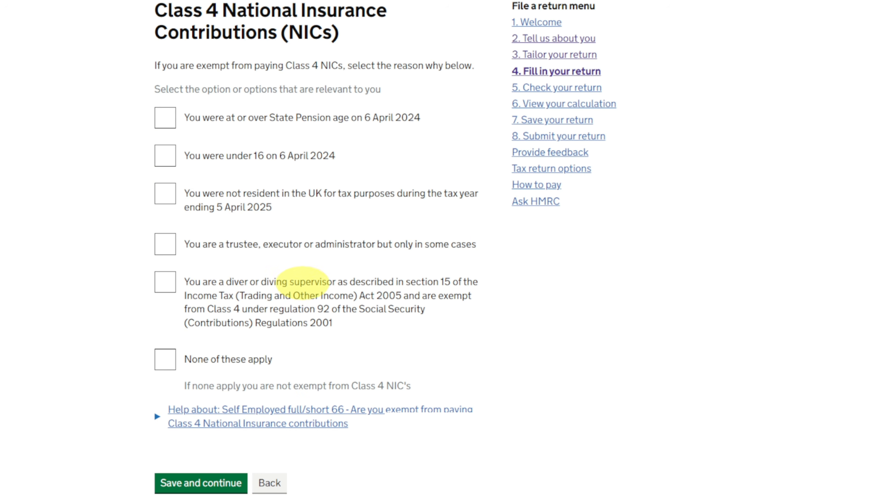
click(217, 359)
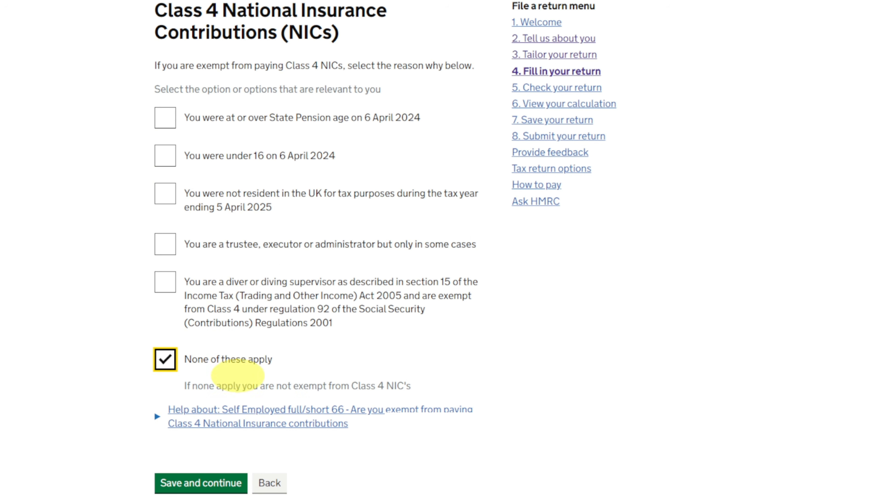
click(211, 482)
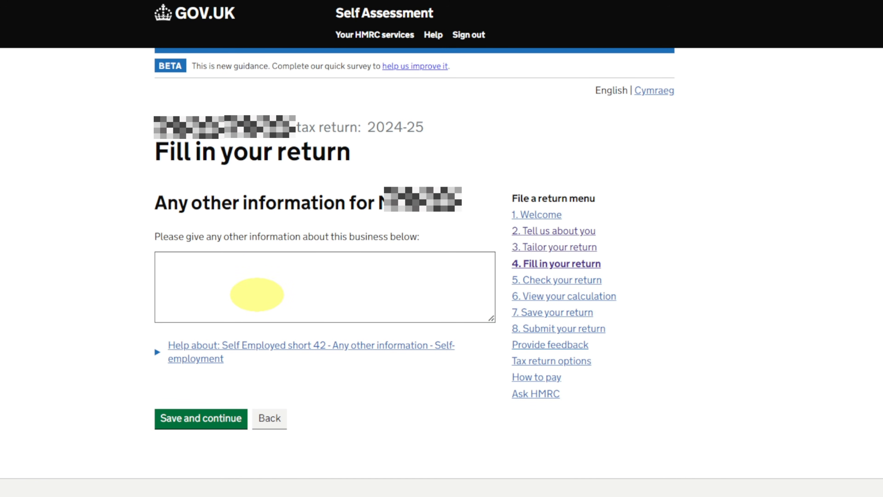
- Leave the other information box for the first business blank, save it, and continue past the business summary
click(187, 416)
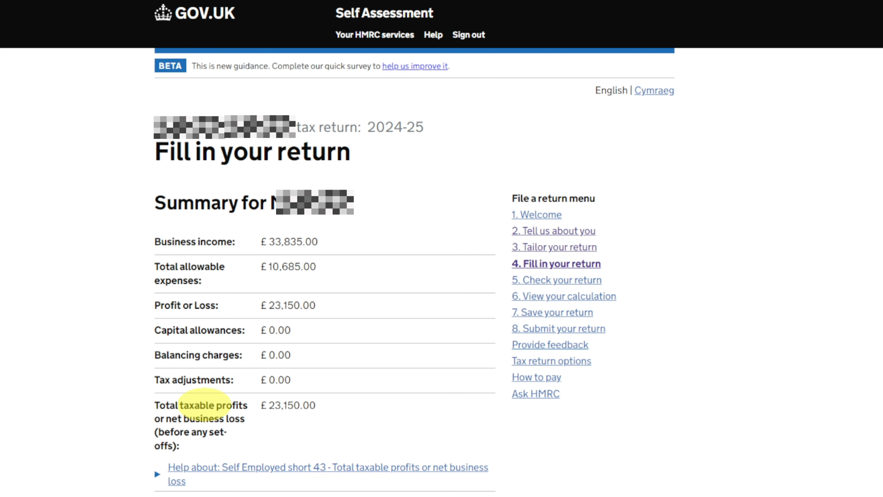
scroll(364, 253, down, 3)
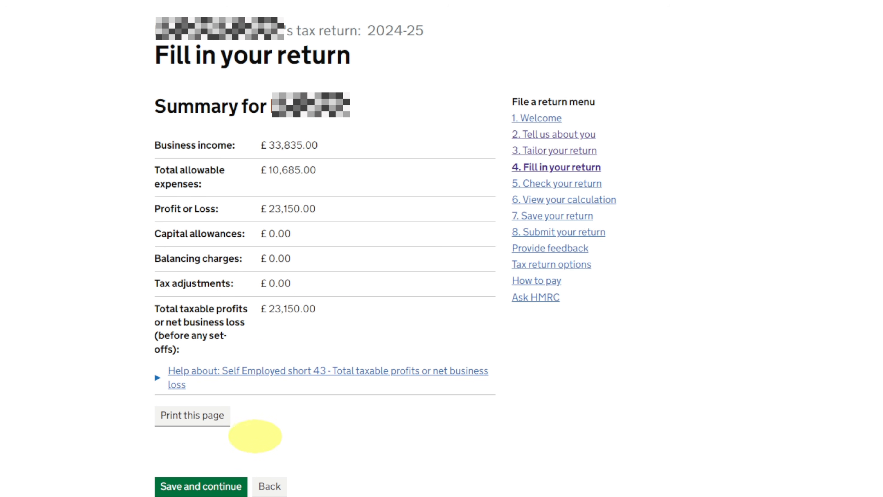
click(199, 484)
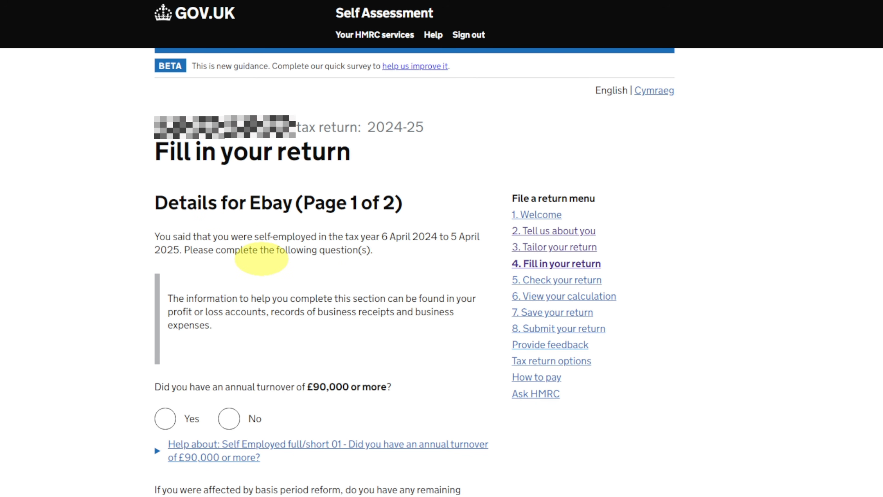
- For Ebay, answer No to £90,000 turnover and to remaining transition profit, select None of these apply for the circumstances, and save the page
scroll(263, 250, down, 3)
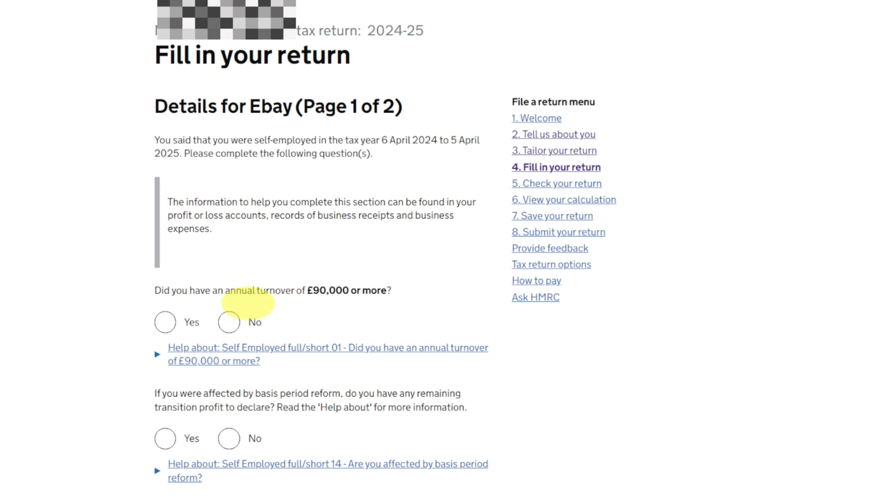
click(228, 322)
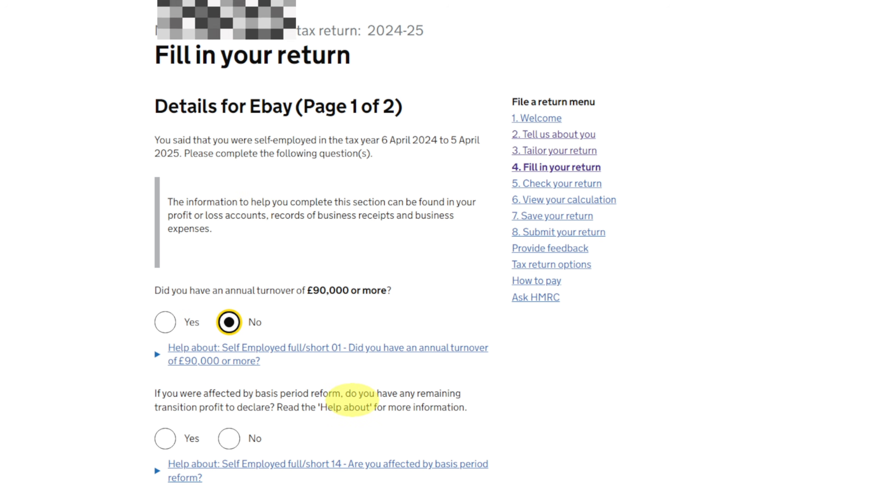
click(229, 438)
scroll(229, 438, down, 8)
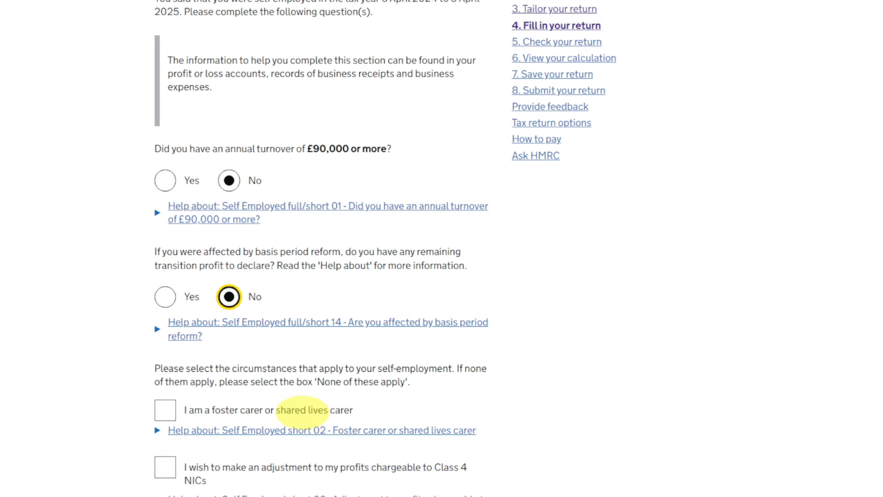
scroll(181, 403, down, 5)
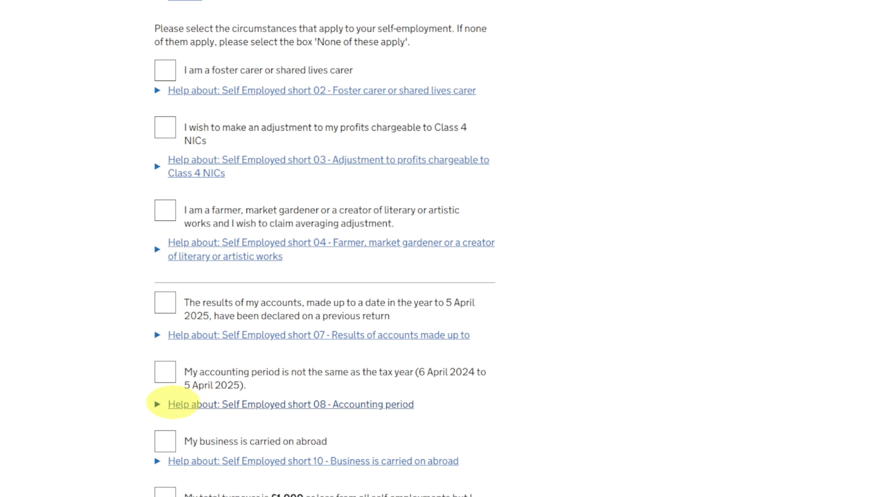
scroll(198, 280, down, 5)
scroll(191, 309, down, 5)
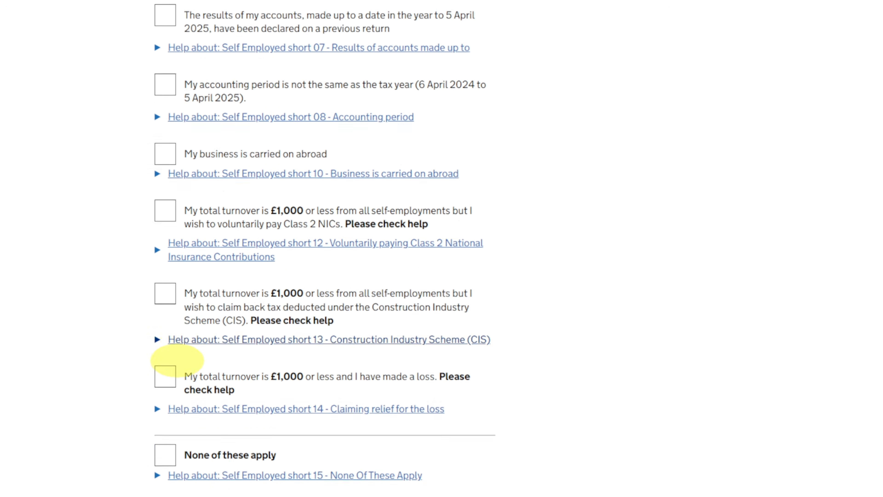
click(165, 357)
click(175, 433)
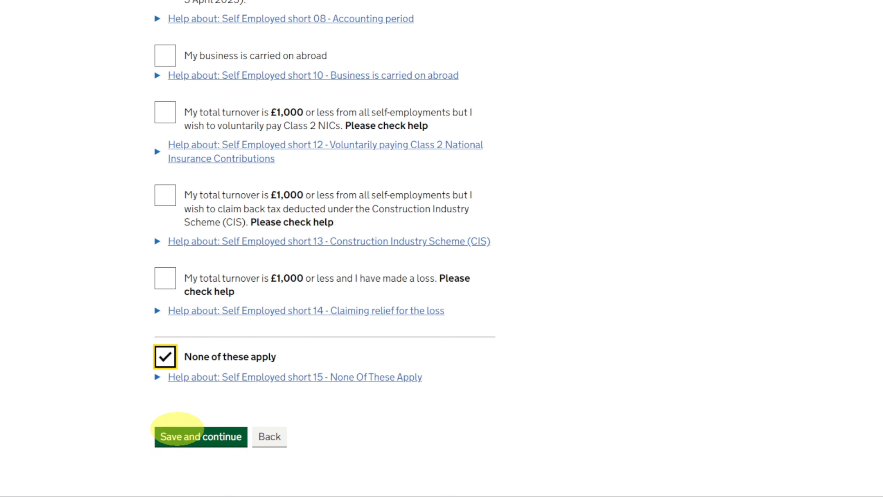
- Describe the Ebay business as "Ebay Seller", leave the postcode blank, and answer No to business details having changed in the last 12 months
scroll(207, 287, down, 3)
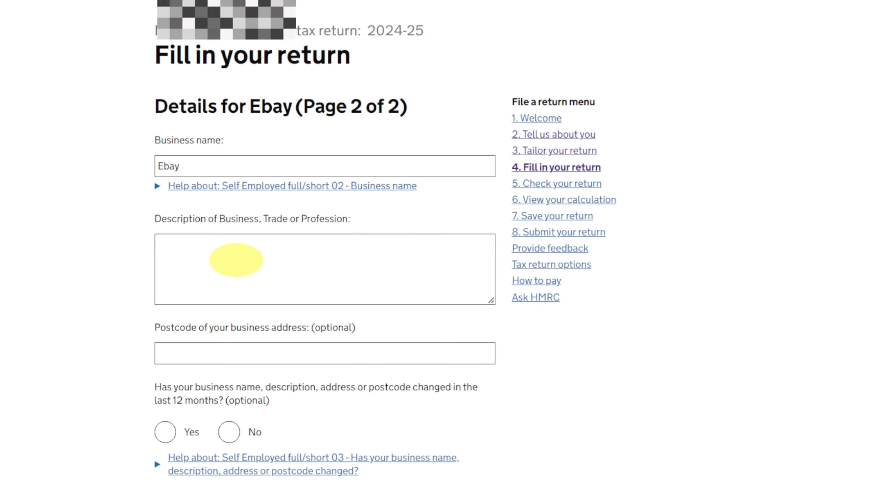
click(236, 259)
text(Ebay Seller)
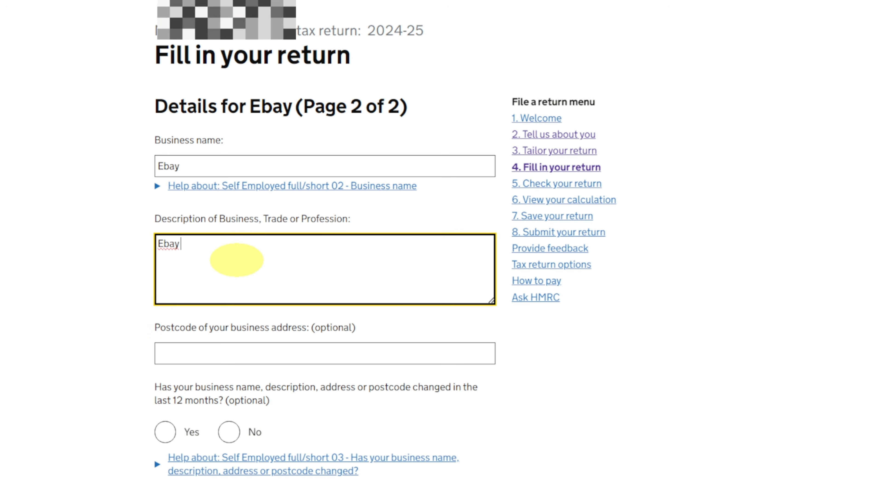
key(BackSpace)
text(r)
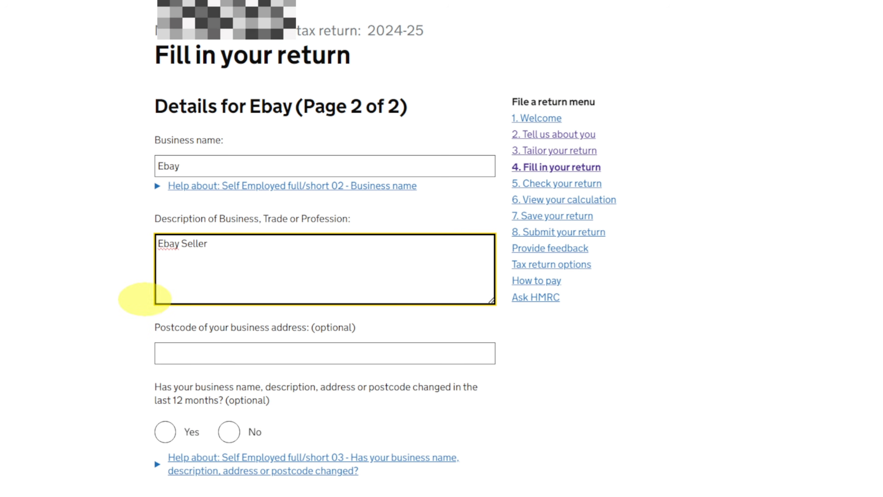
click(139, 300)
scroll(22, 304, down, 2)
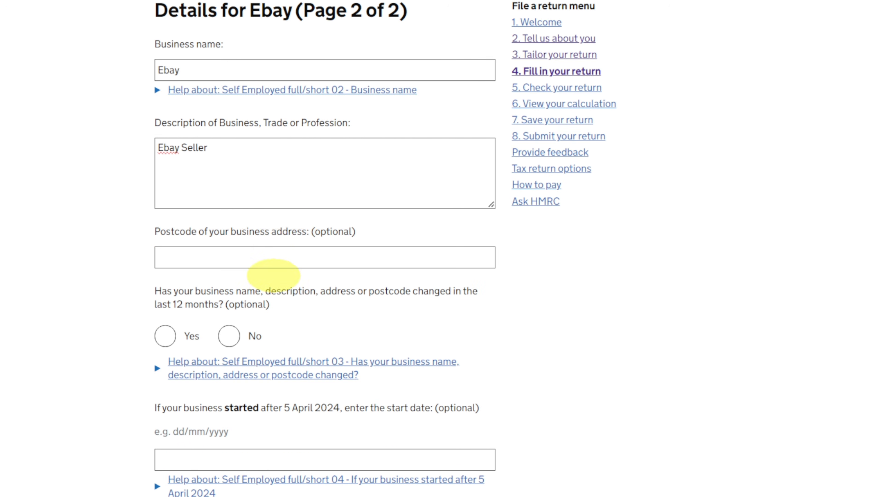
scroll(274, 278, down, 5)
click(229, 143)
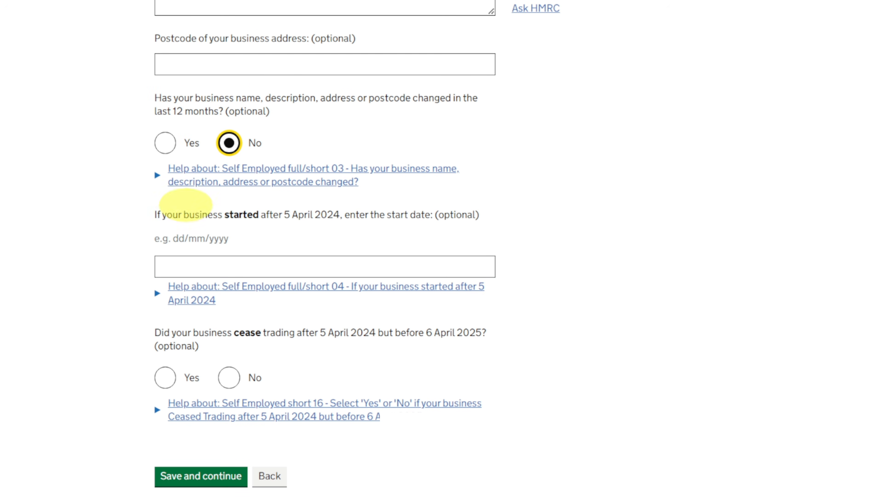
click(201, 270)
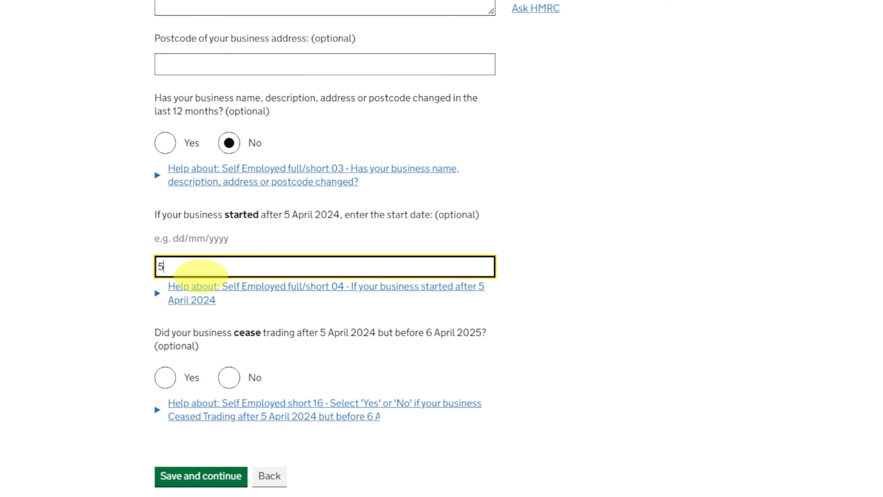
text(05/04/2025)
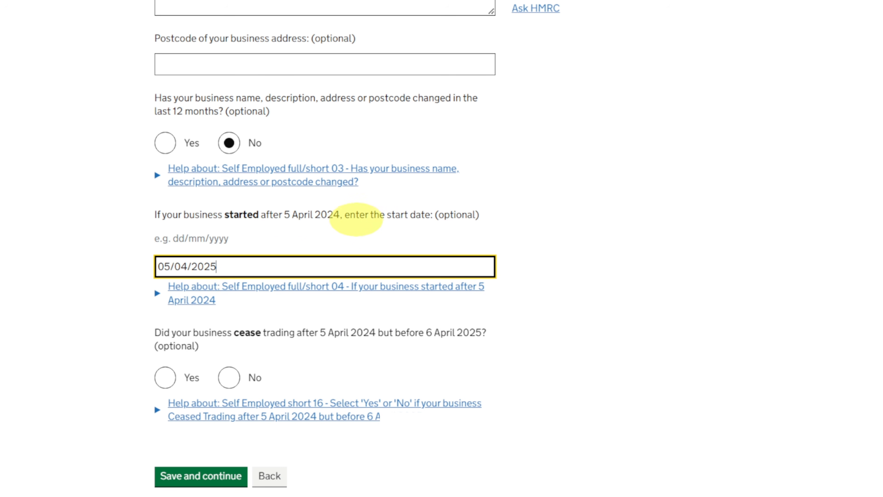
drag(216, 266, 122, 266)
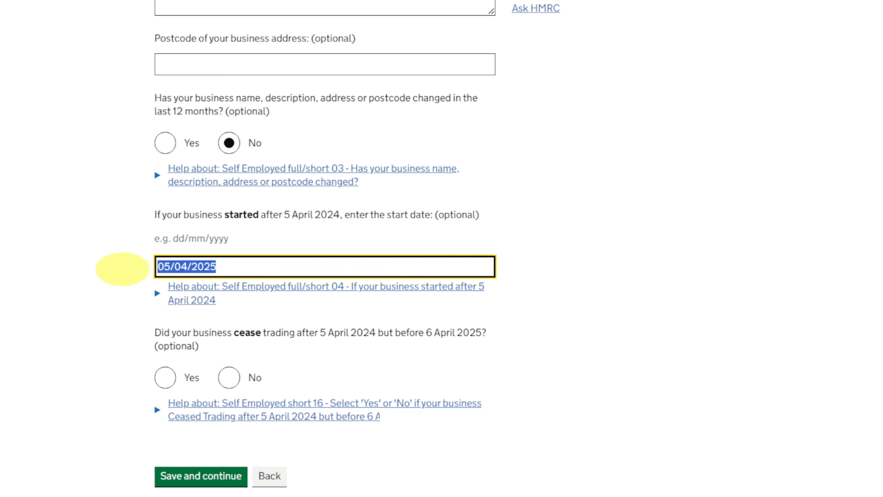
key(BackSpace)
click(483, 240)
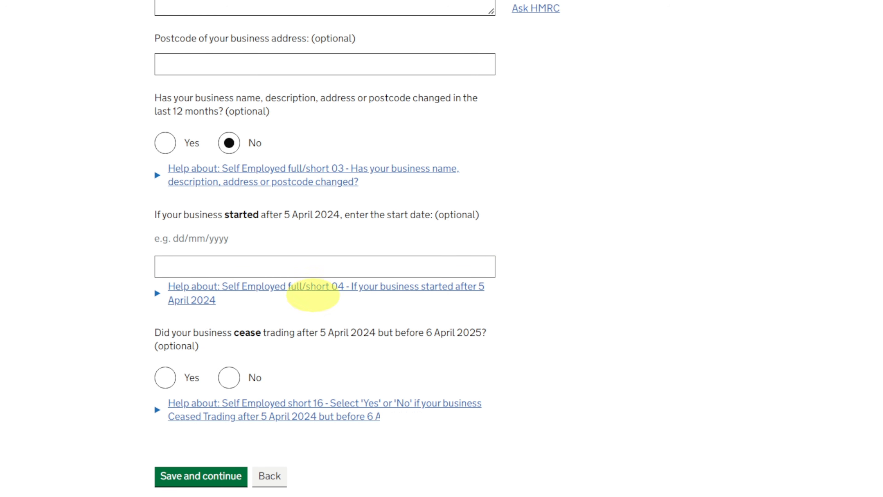
- Answer No to the Ebay business having ceased trading and save page 2 of its details with the start date blank
click(230, 375)
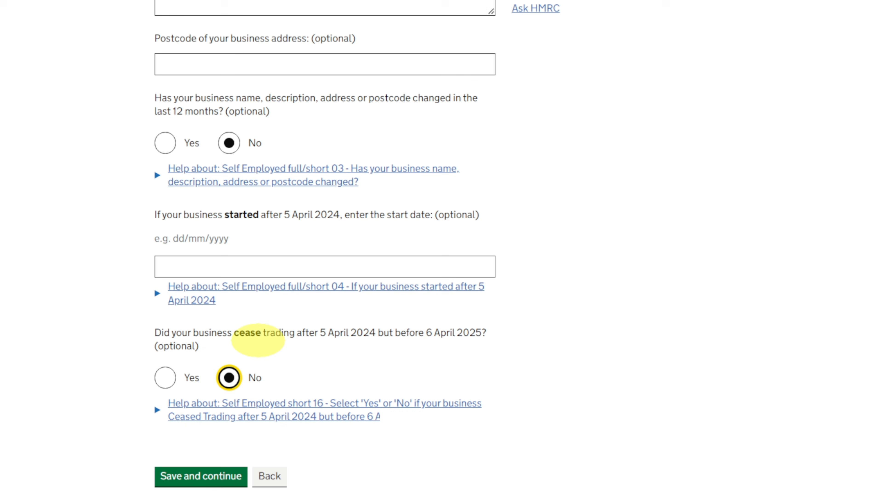
scroll(243, 334, down, 3)
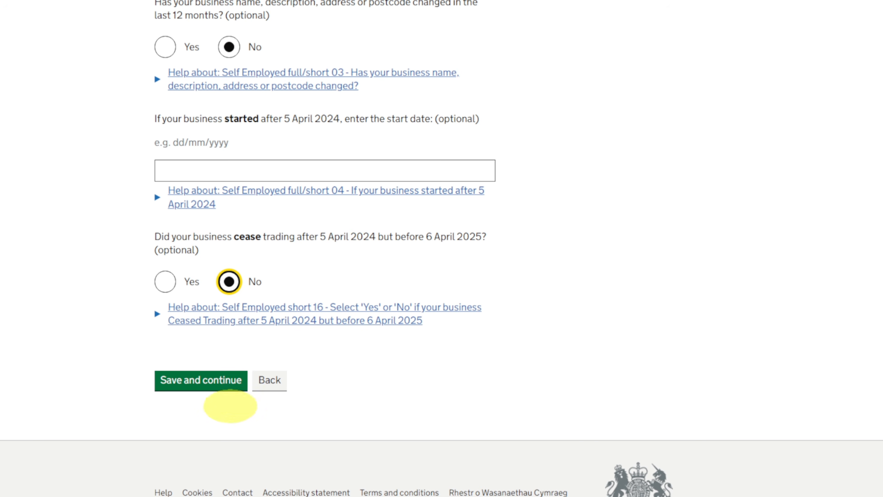
click(214, 372)
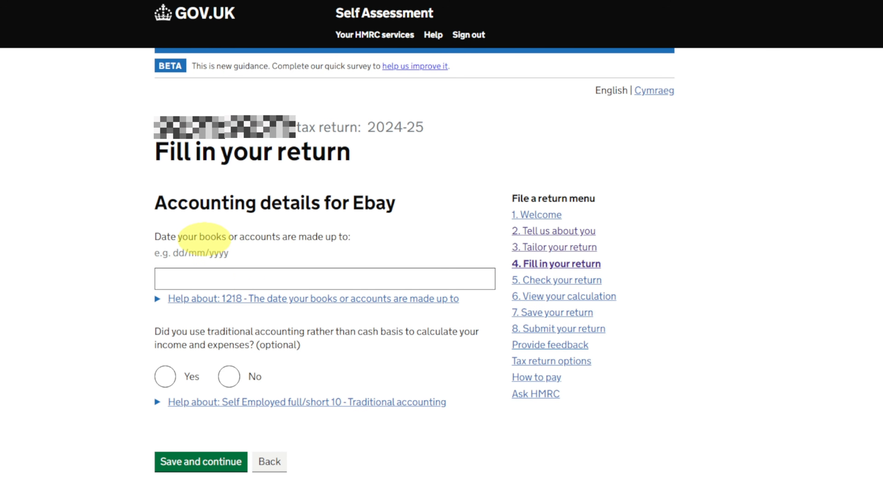
- Set the date the Ebay accounts are made up to as 05/04/2025, leave the traditional accounting question unanswered, and save the page
click(278, 274)
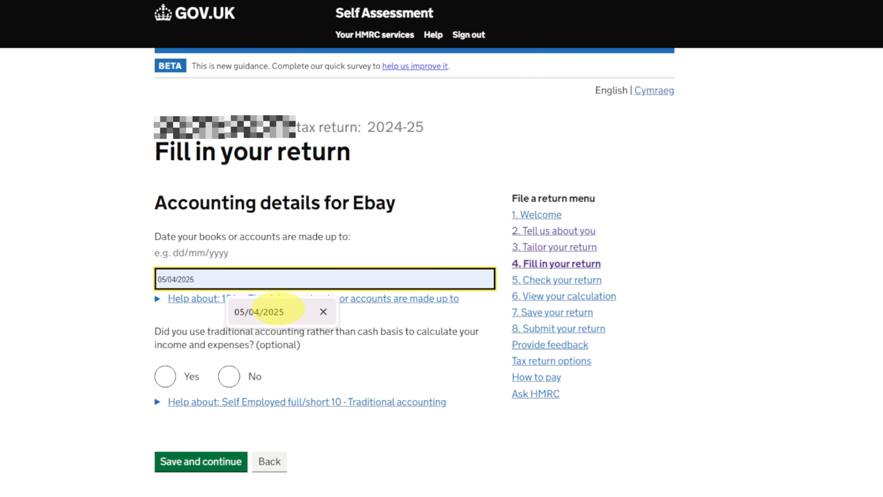
click(277, 309)
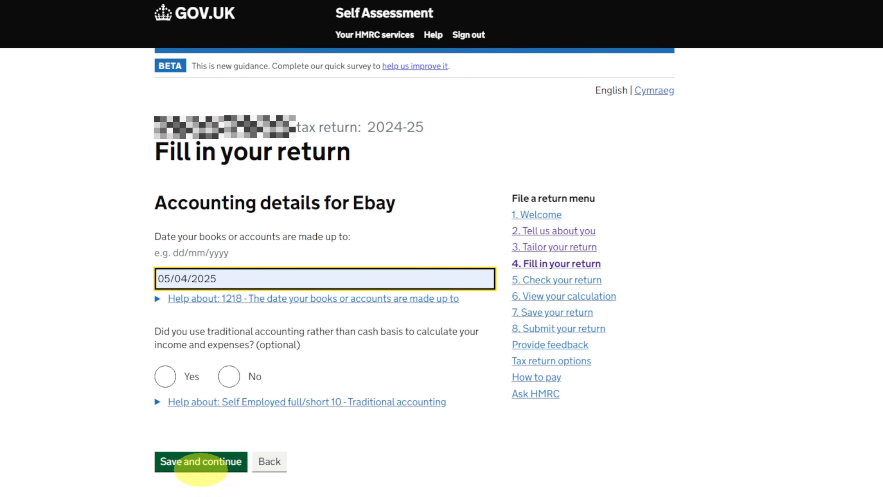
click(201, 463)
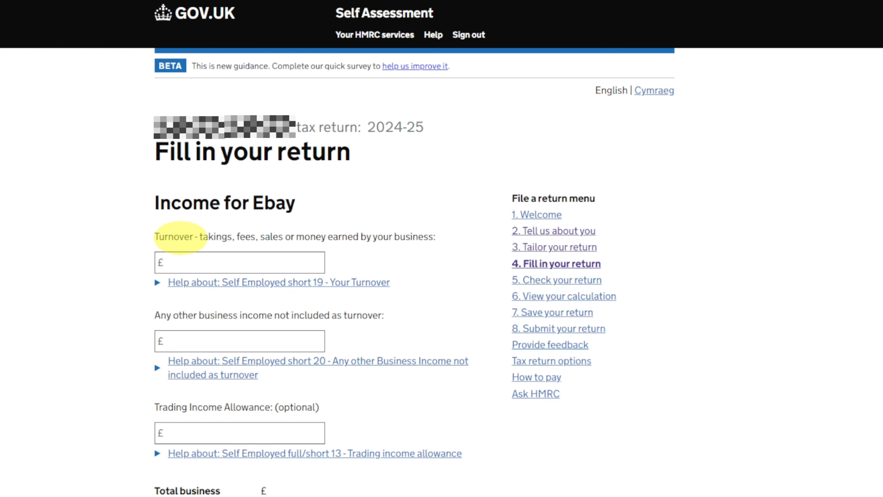
- Enter a turnover of £450 for the Ebay business
scroll(177, 236, down, 3)
click(190, 166)
text(4)
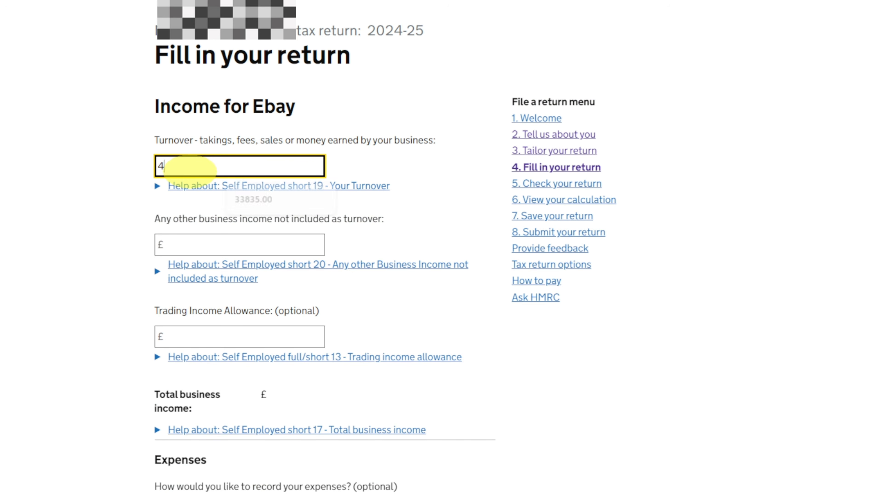
text(50)
click(817, 178)
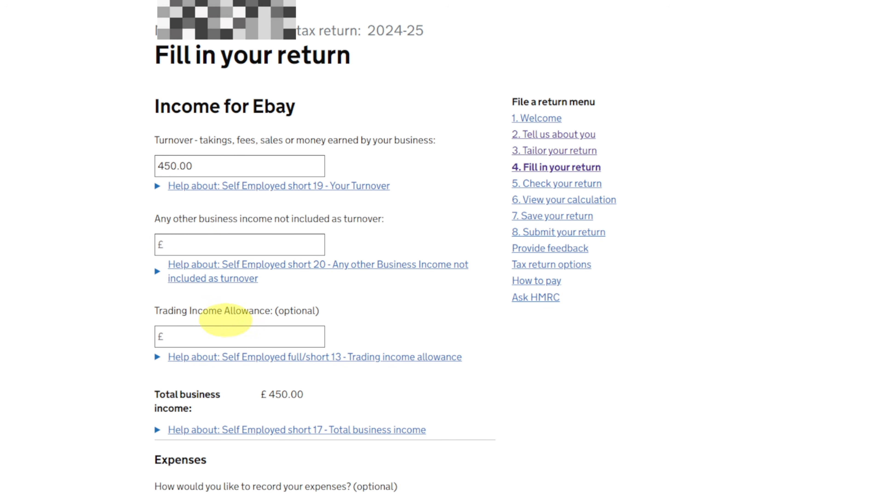
- Choose to record Ebay expenses as a single total value, leave the total allowable expenses blank, and save the income page
scroll(223, 337, down, 5)
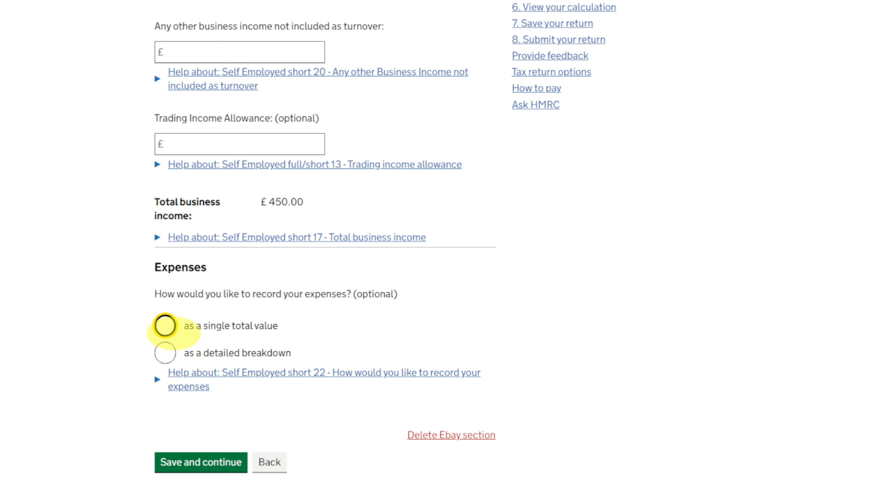
click(165, 326)
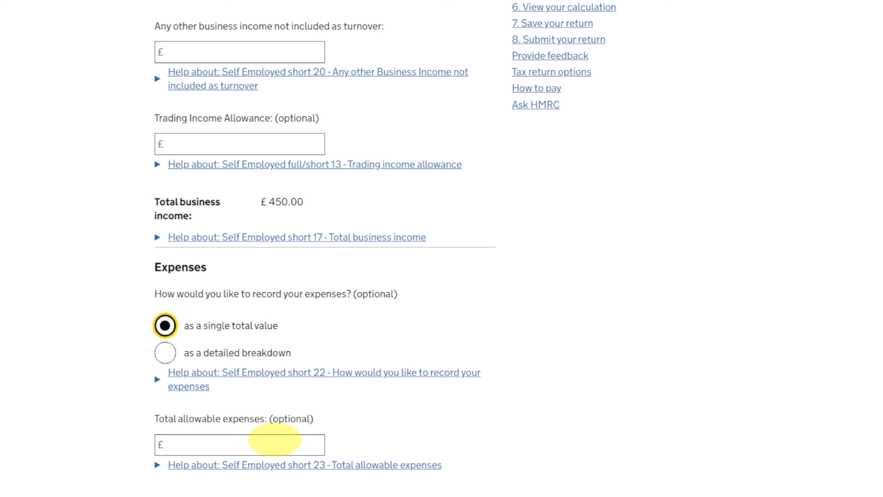
click(456, 336)
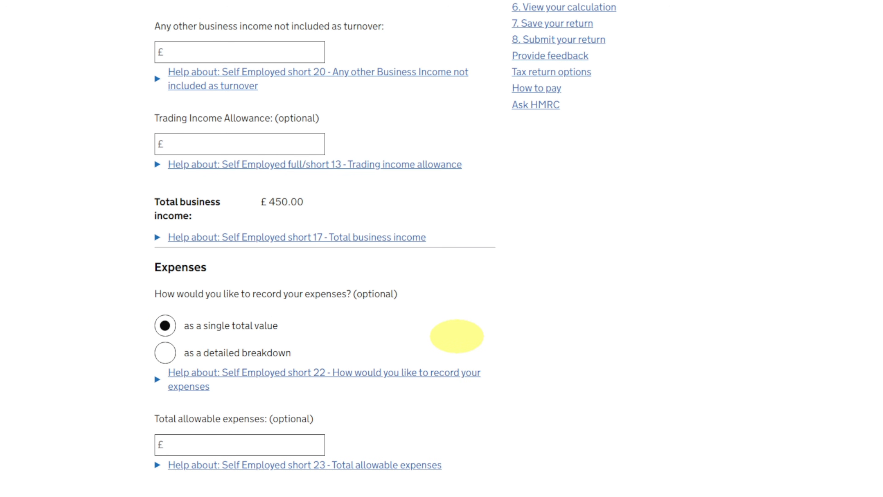
scroll(227, 450, down, 3)
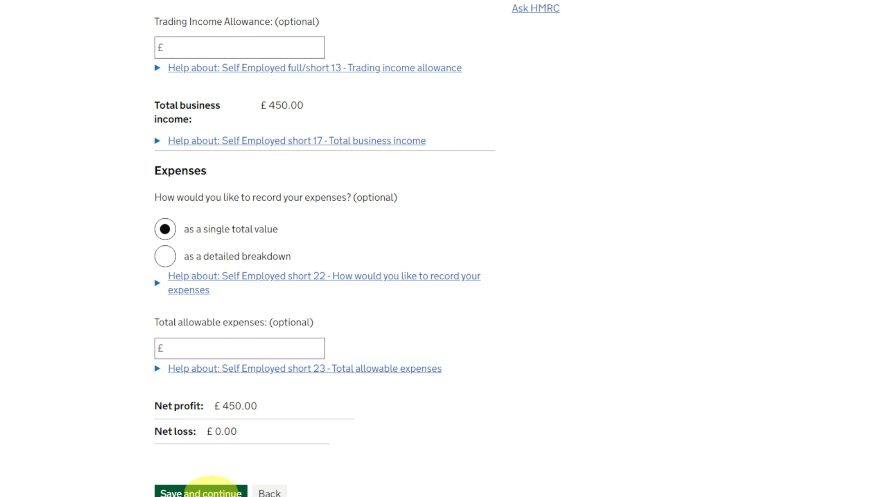
click(212, 491)
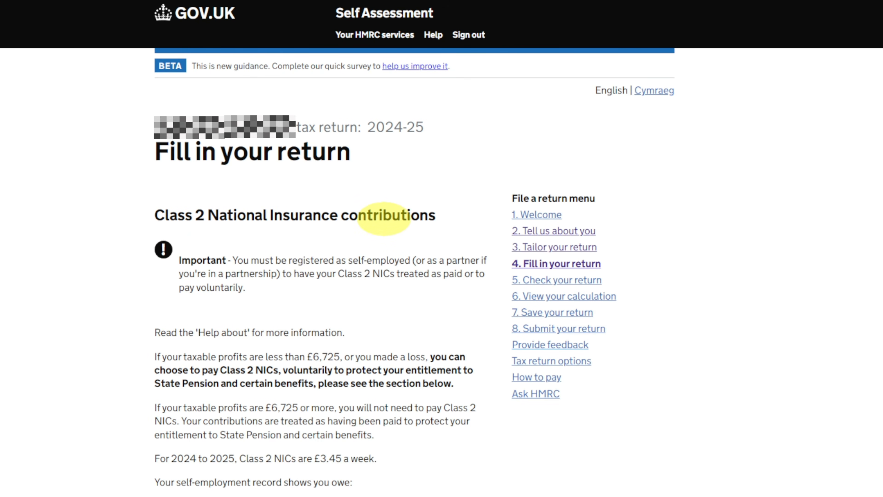
- Recalculate the Class 2 NICs amount, answer No to paying Class 2 NICs voluntarily, and save the page
scroll(231, 244, down, 9)
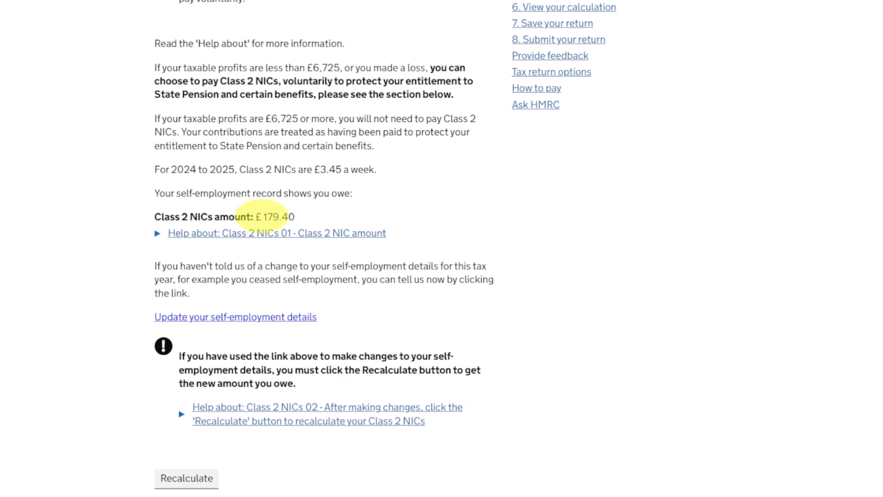
scroll(296, 215, down, 6)
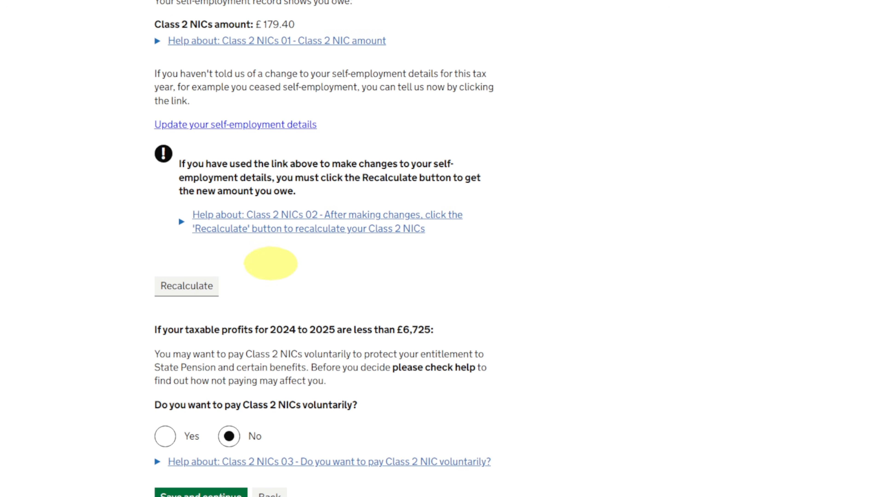
click(208, 289)
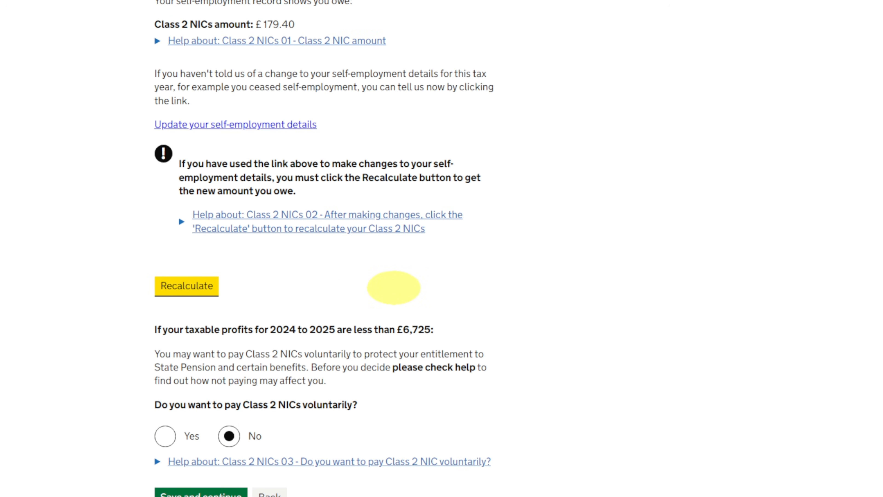
scroll(409, 287, down, 4)
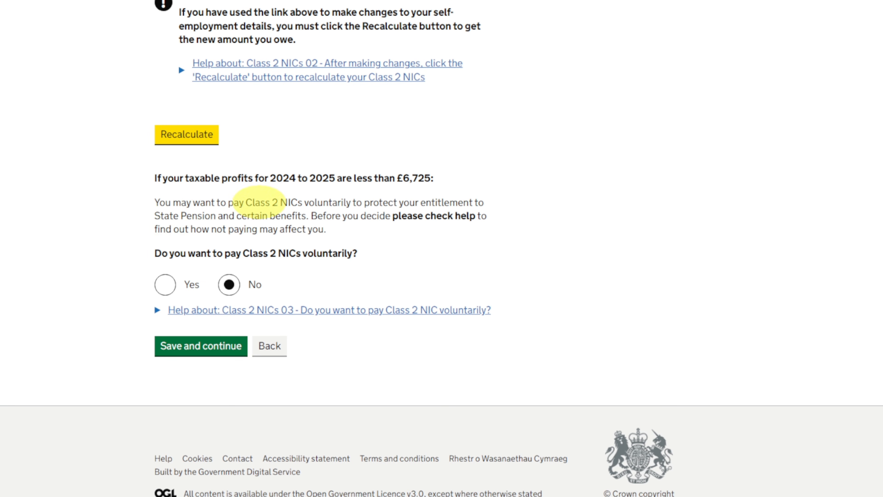
scroll(241, 168, up, 3)
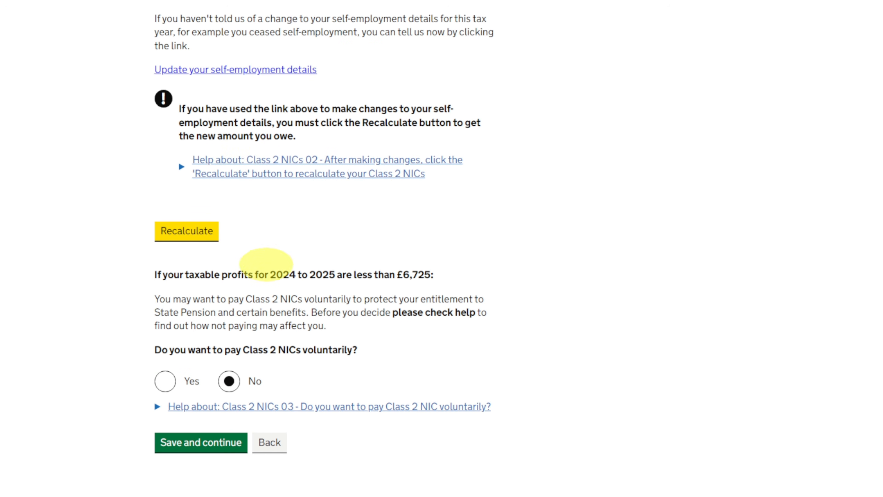
scroll(208, 291, down, 3)
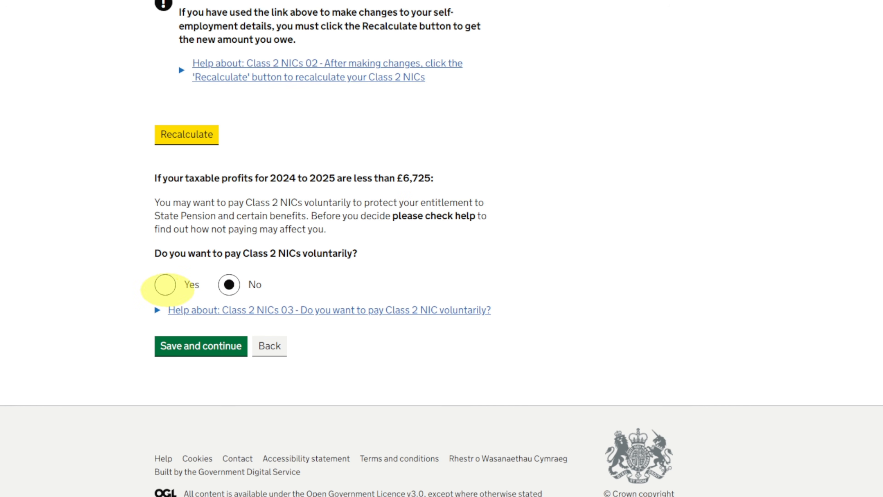
click(166, 285)
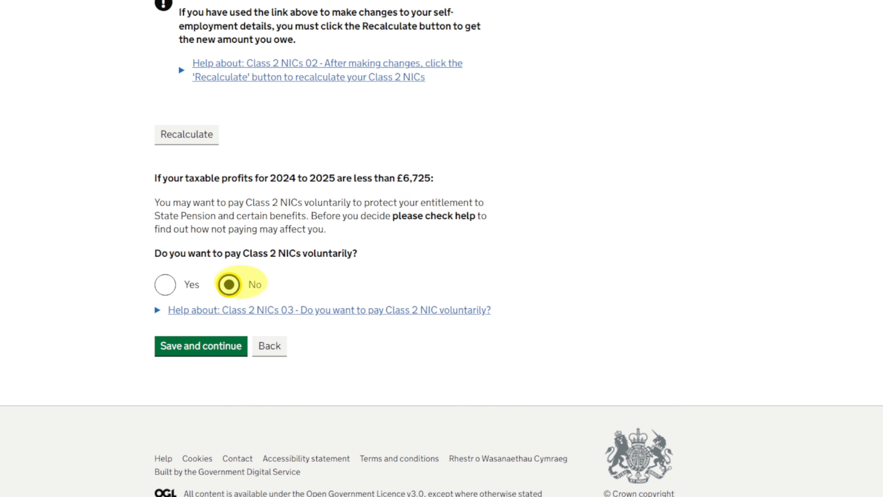
click(210, 345)
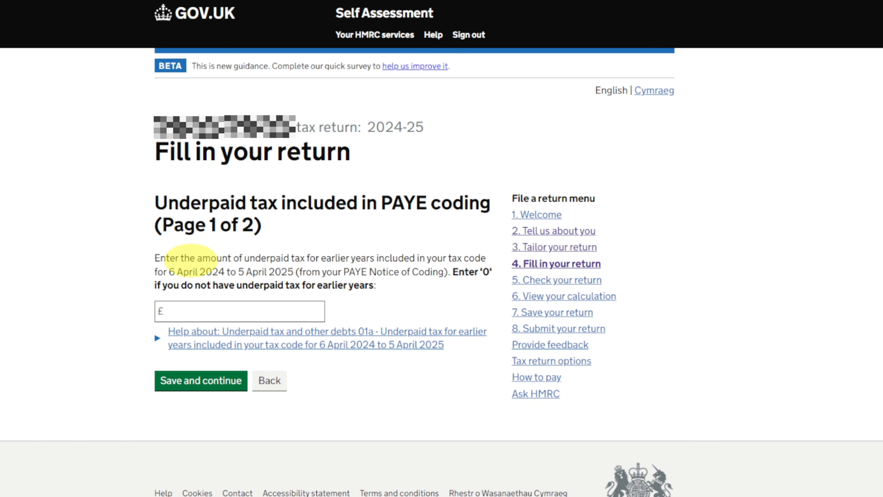
- Enter 0 on both pages for underpaid tax in PAYE coding and 0 for other debts, saving each page
click(205, 315)
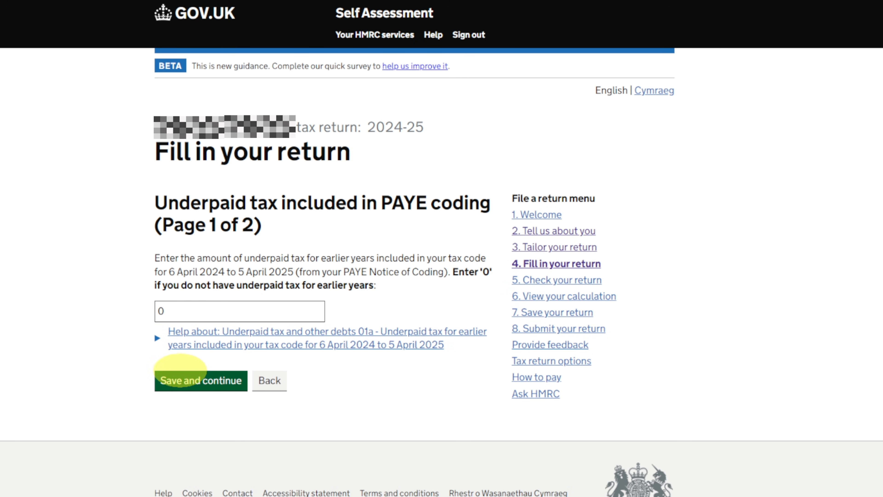
click(179, 380)
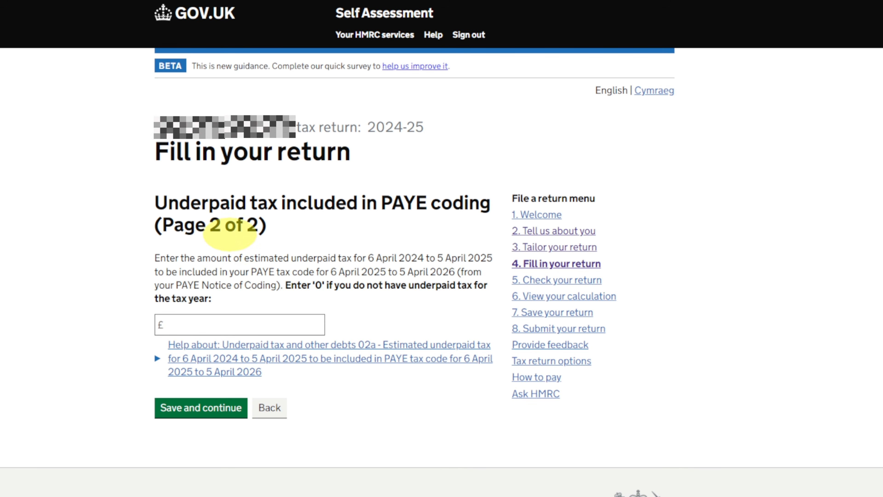
click(233, 331)
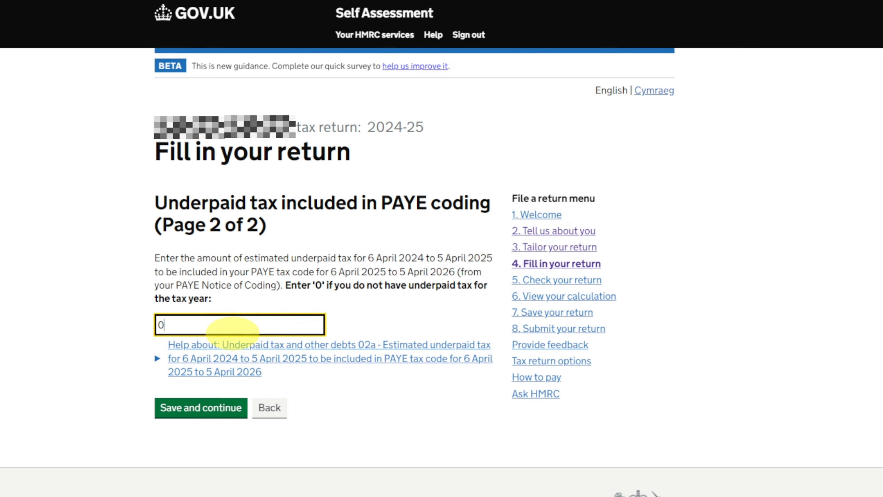
click(195, 408)
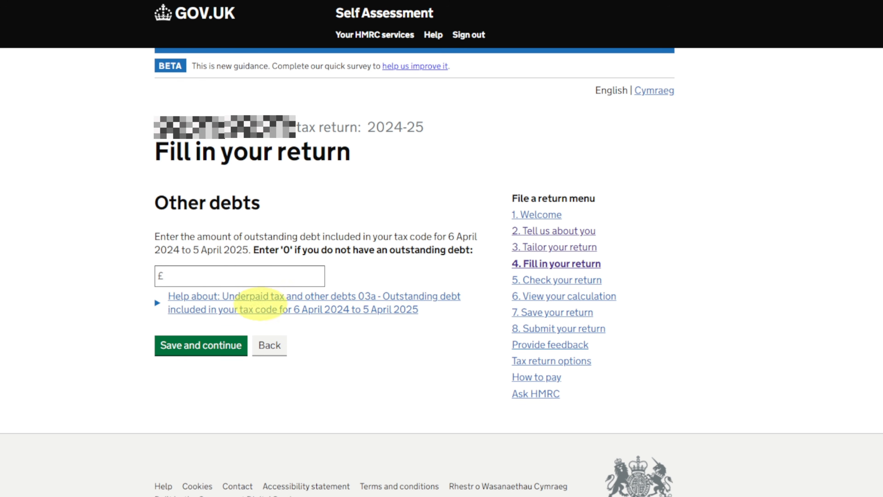
click(196, 273)
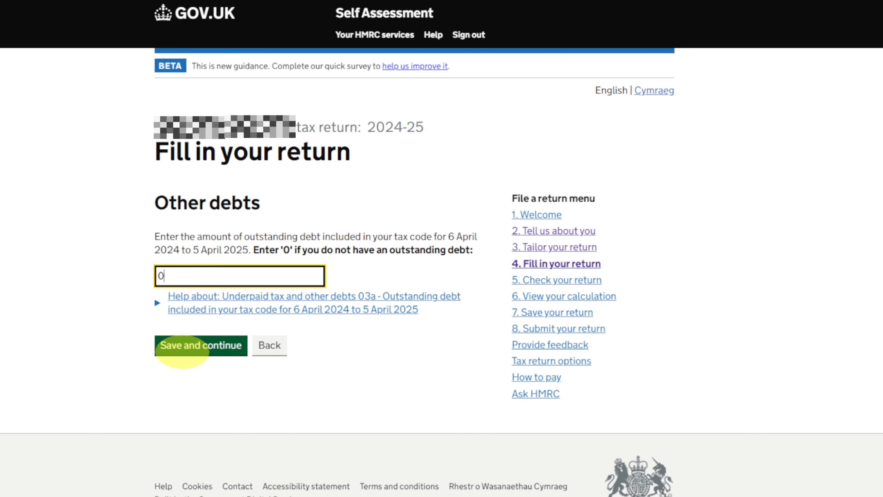
click(175, 346)
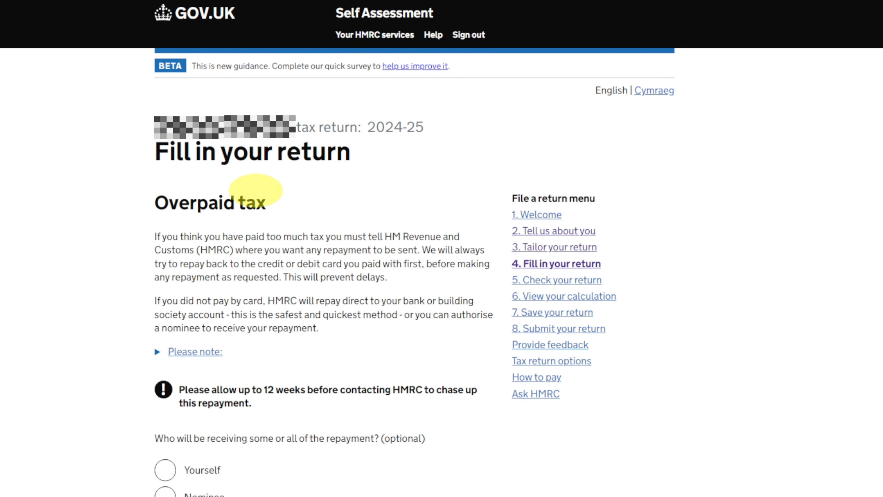
- Choose Yourself as the recipient of any overpaid tax repayment and save, leaving the bank details on the following page blank
scroll(255, 190, down, 3)
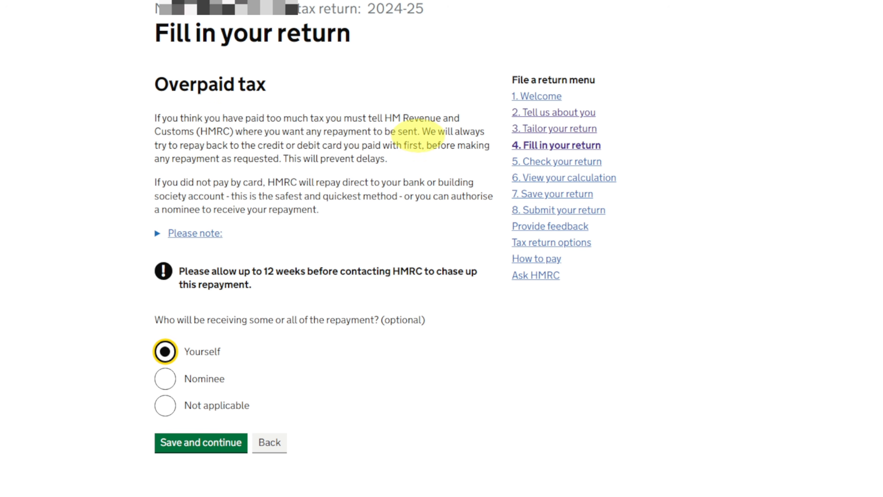
click(172, 441)
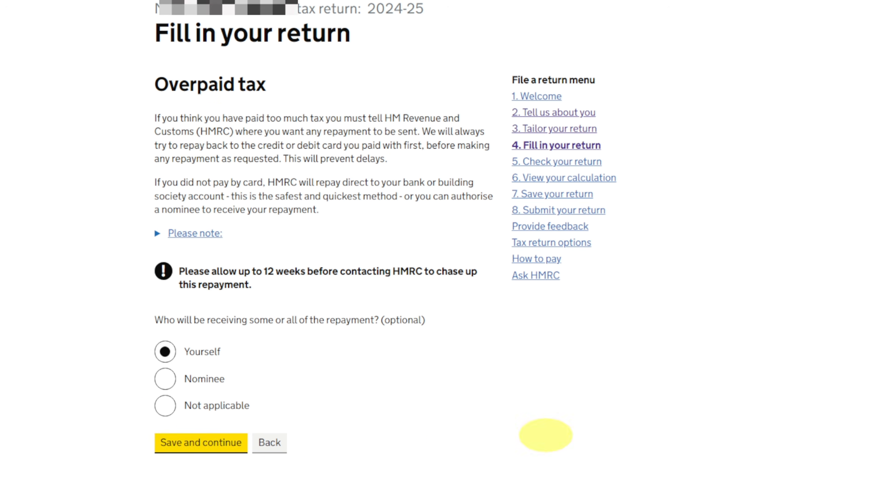
scroll(251, 71, down, 5)
scroll(223, 174, down, 3)
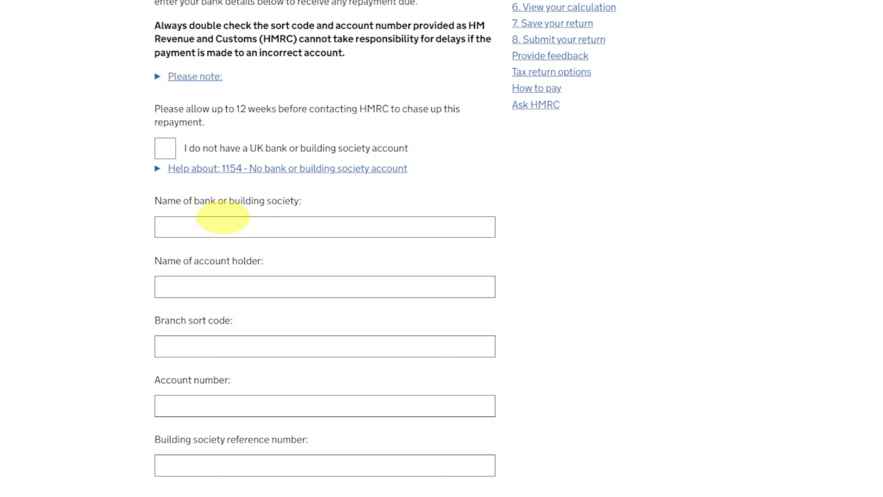
scroll(243, 335, down, 5)
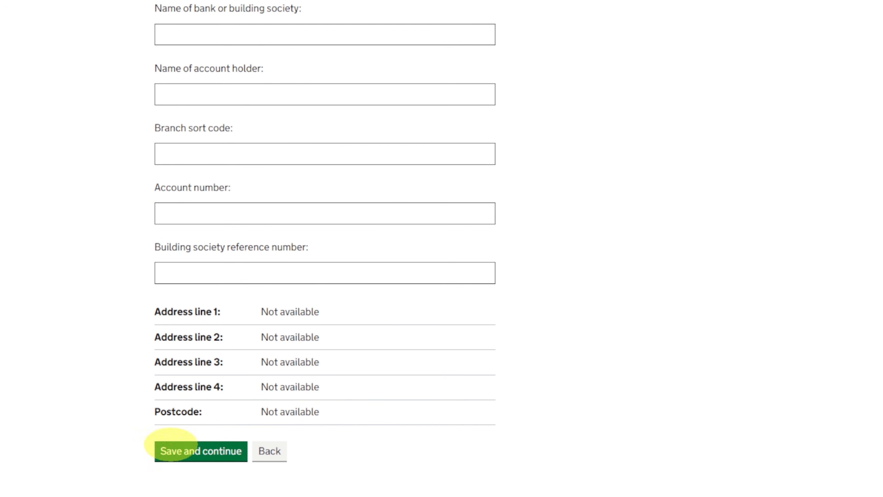
click(194, 449)
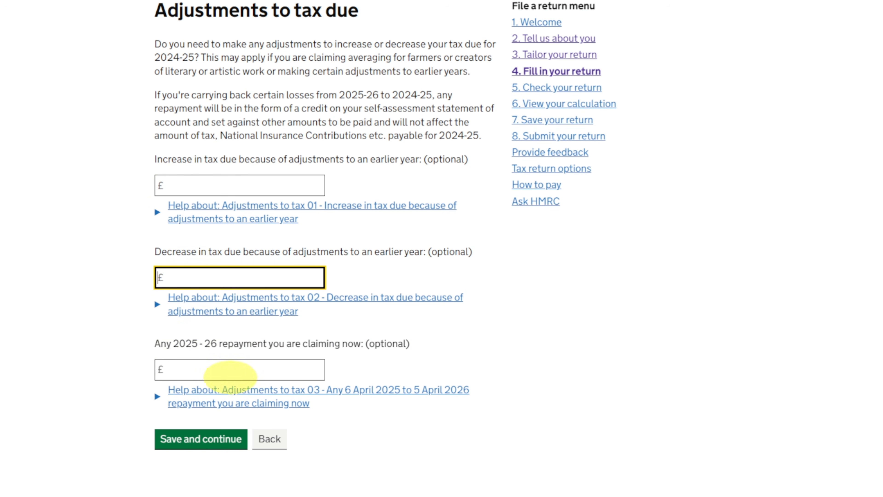
- Leave the adjustments to tax due blank and answer No to the return containing provisional figures, saving both pages
click(214, 438)
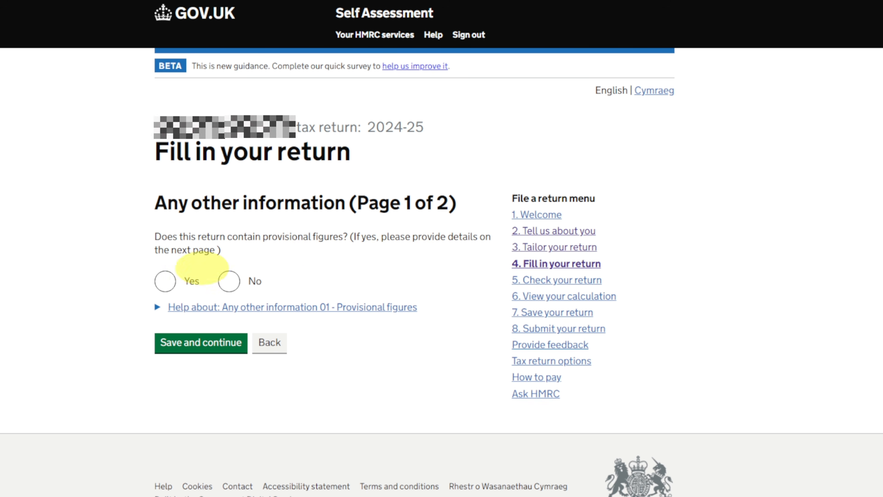
click(228, 281)
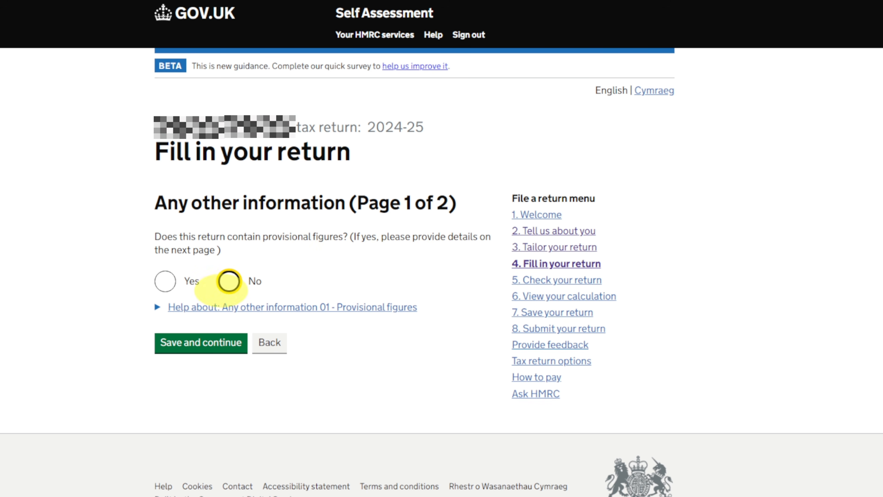
click(224, 340)
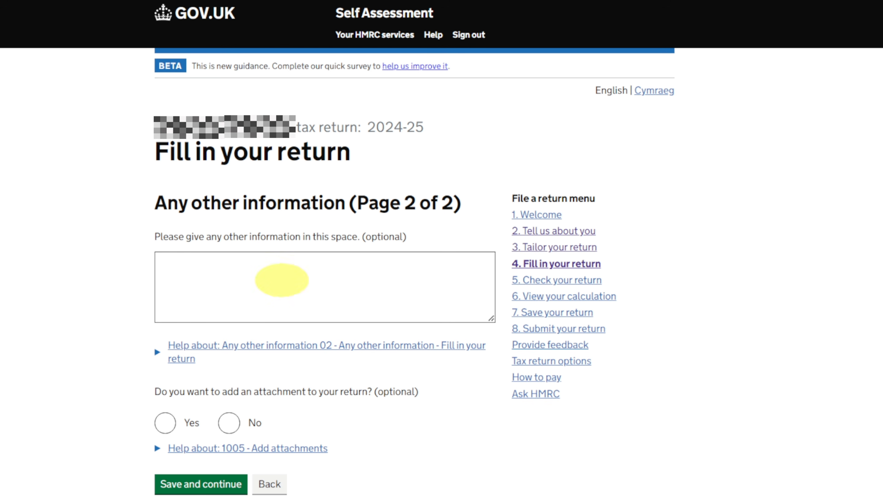
- Leave the other information text blank, answer No to adding an attachment, and save page 2 of that section
scroll(347, 374, down, 3)
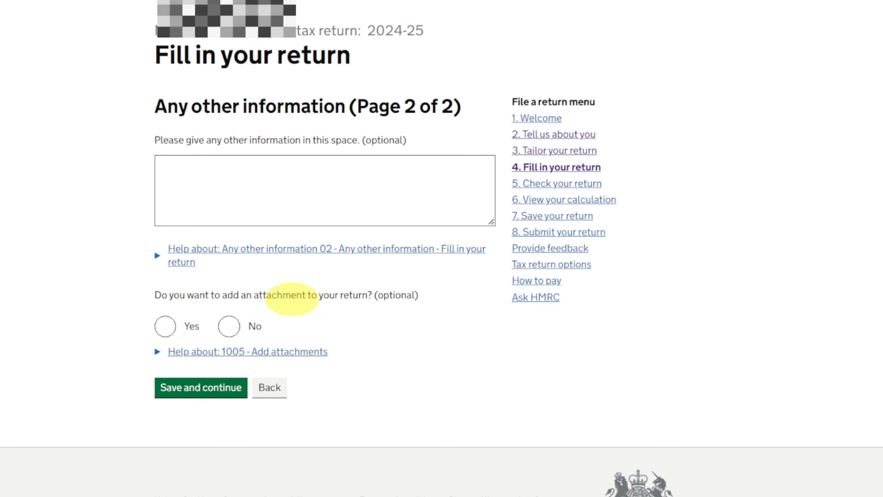
click(229, 326)
key(Tab)
key(Tab)
key(Return)
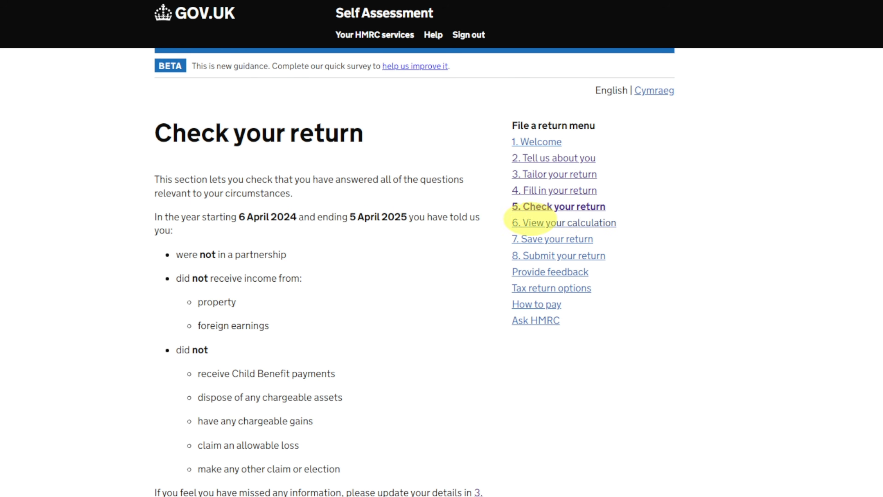
- Continue past the return check and save the calculation summary to open the full 2024-25 tax calculation
scroll(216, 204, down, 5)
scroll(216, 204, down, 20)
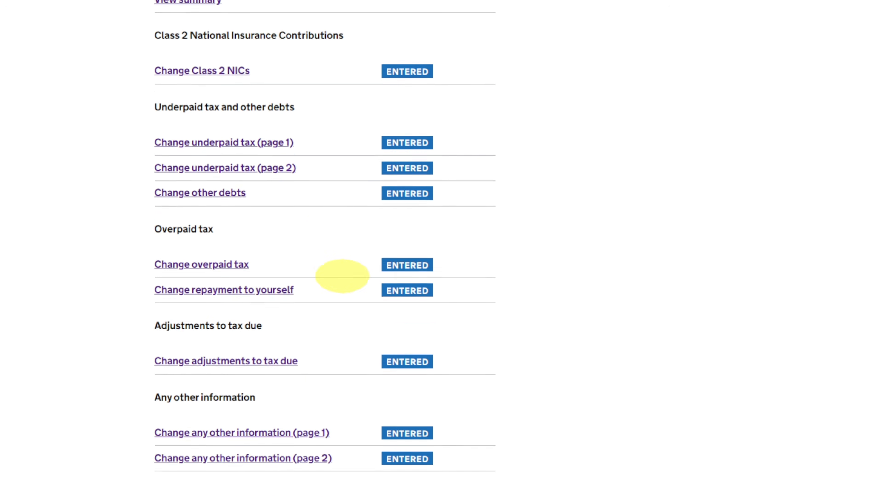
click(176, 346)
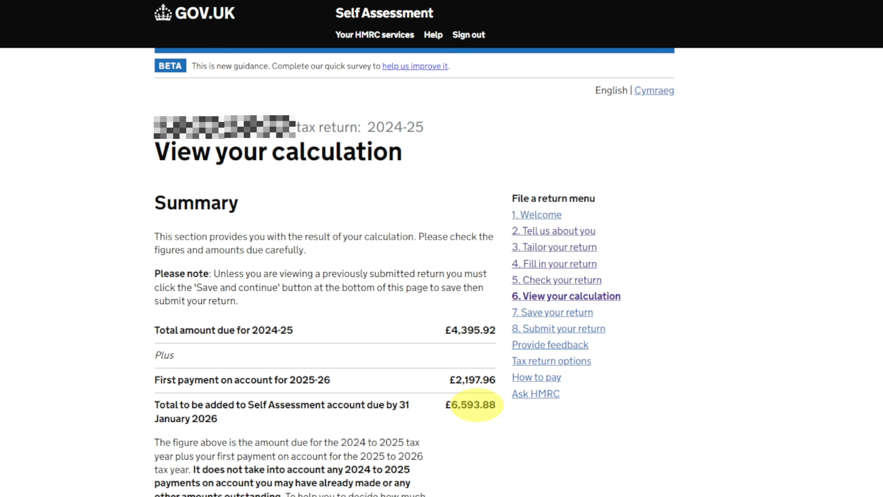
scroll(292, 229, down, 12)
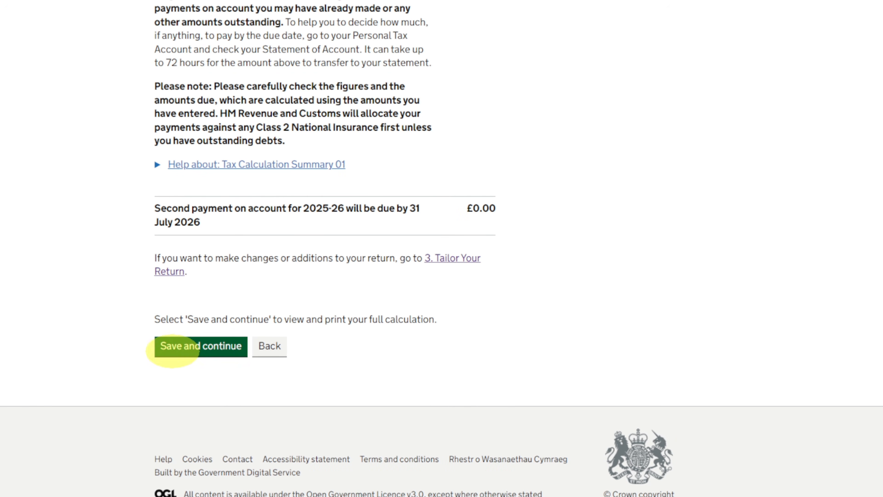
click(174, 348)
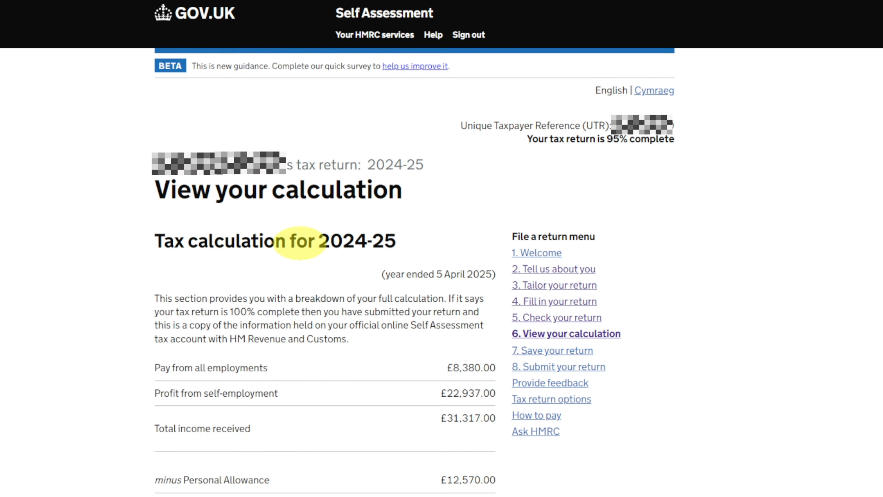
- Examine the full 2024-25 tax calculation, from income and Personal Allowance through tax bands and National Insurance to the payments due
scroll(325, 276, down, 3)
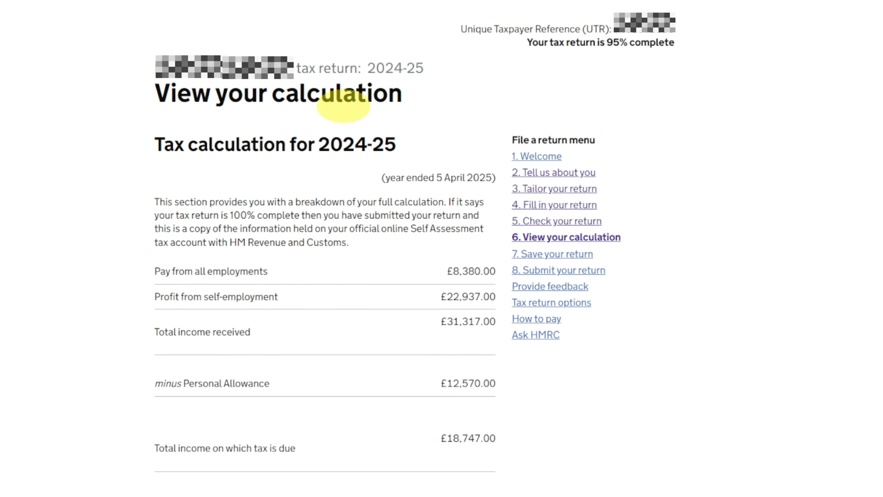
scroll(181, 163, down, 3)
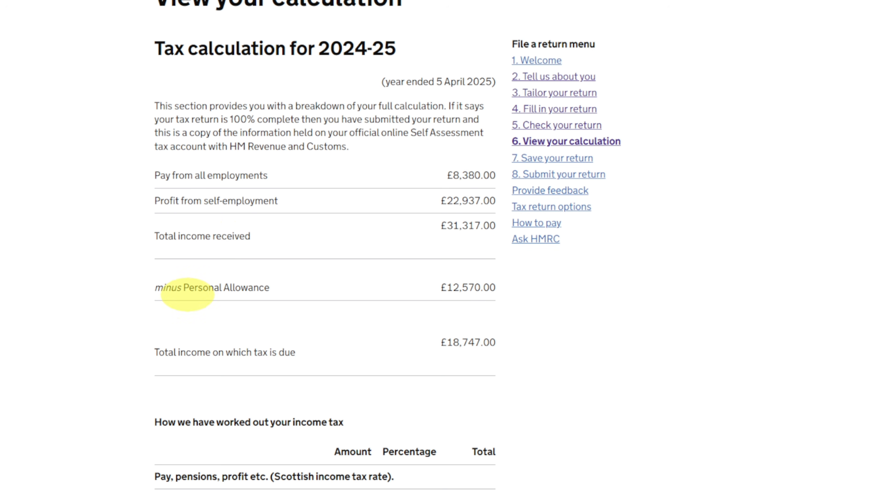
scroll(244, 323, down, 3)
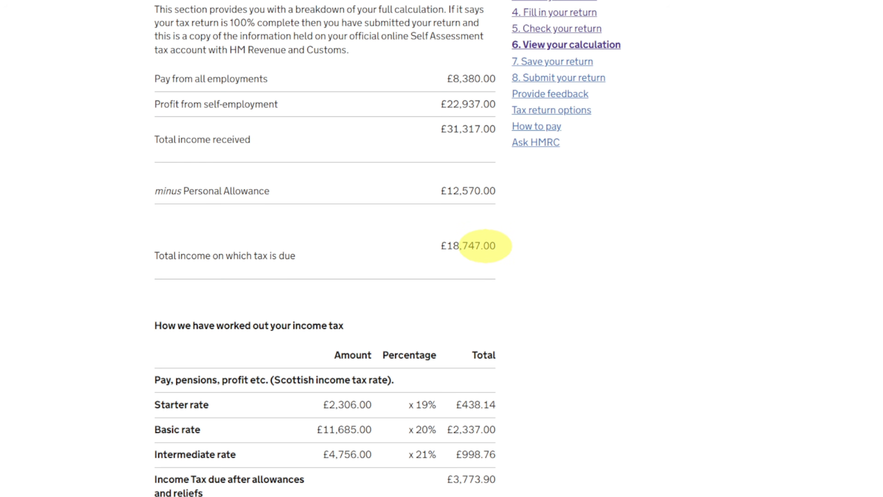
scroll(485, 246, down, 3)
scroll(243, 243, down, 3)
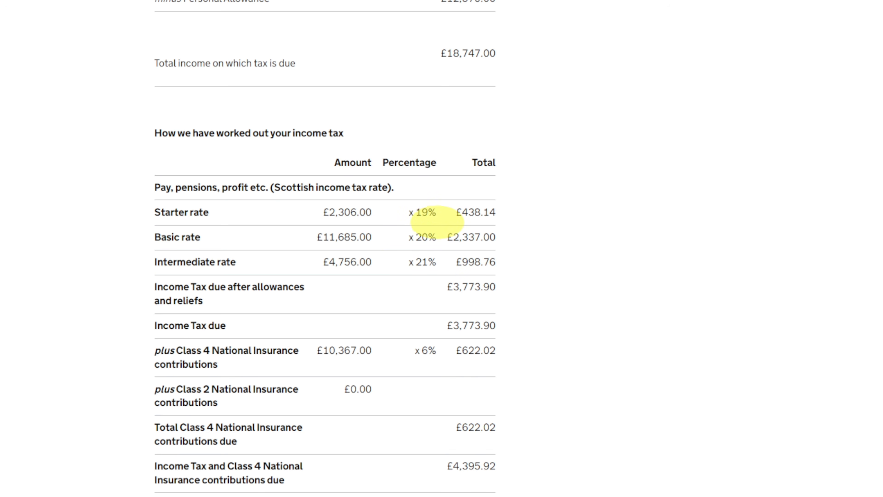
scroll(381, 278, down, 3)
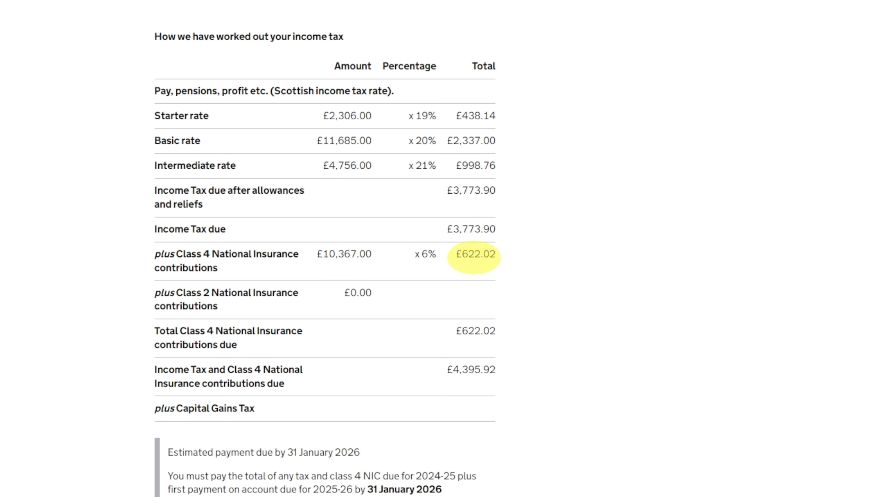
scroll(474, 258, down, 3)
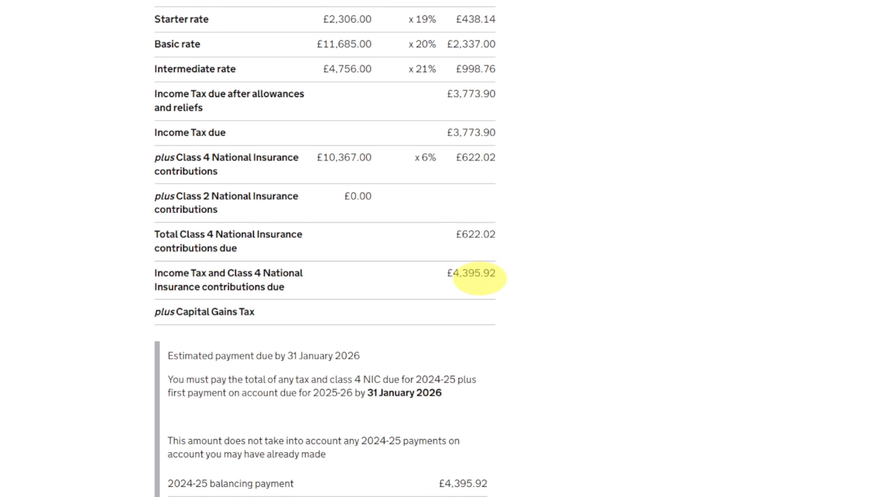
scroll(480, 279, down, 6)
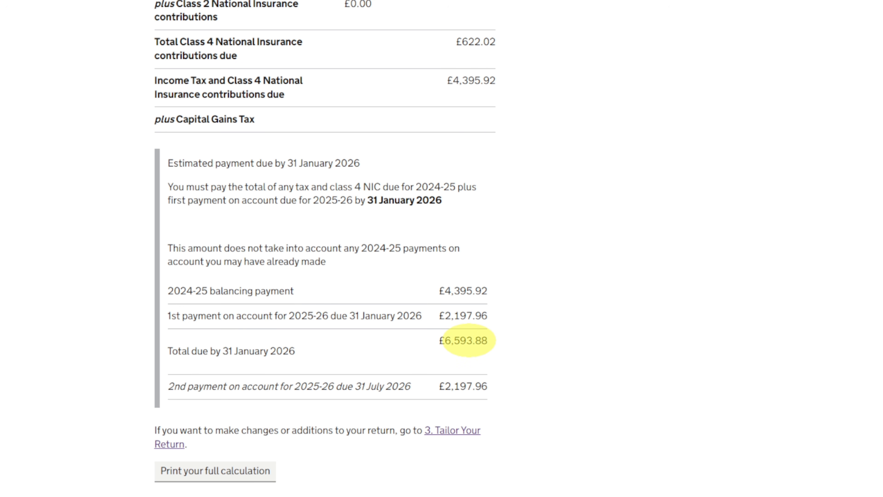
- Save the full tax calculation and continue through the Save your return page, without downloading a copy or adding attachments, to the final declaration
scroll(245, 369, down, 3)
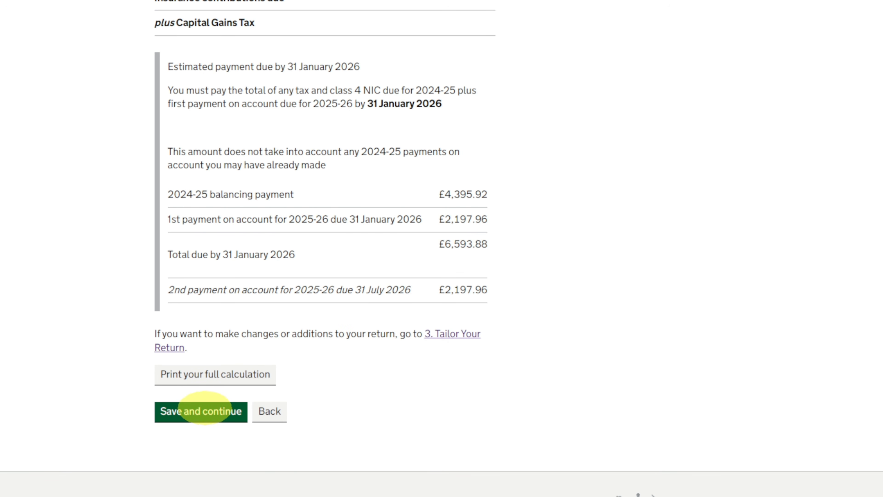
click(205, 410)
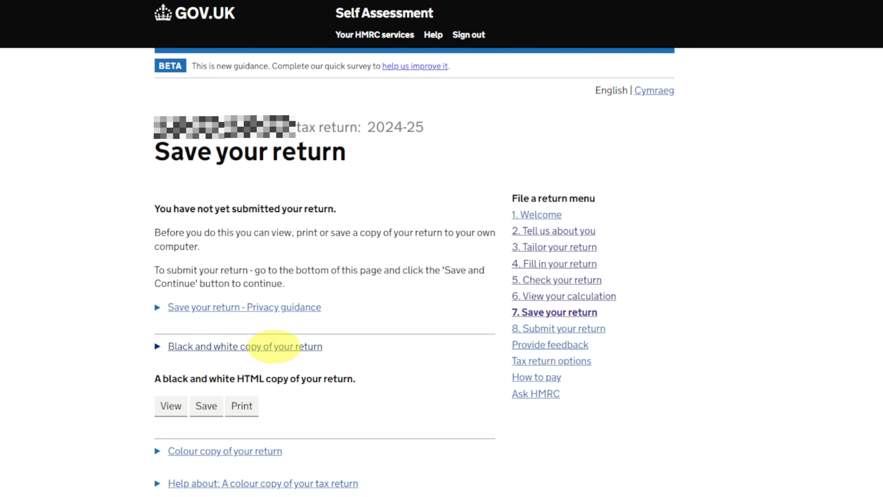
scroll(296, 346, down, 3)
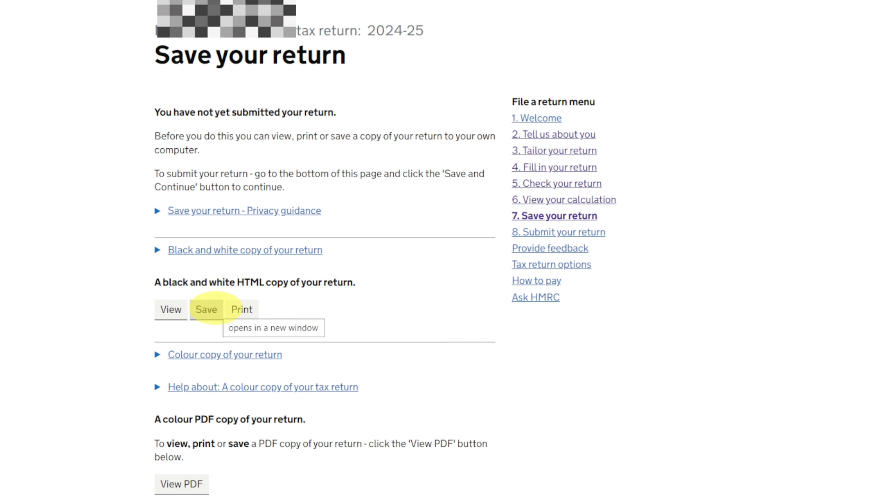
scroll(184, 357, down, 3)
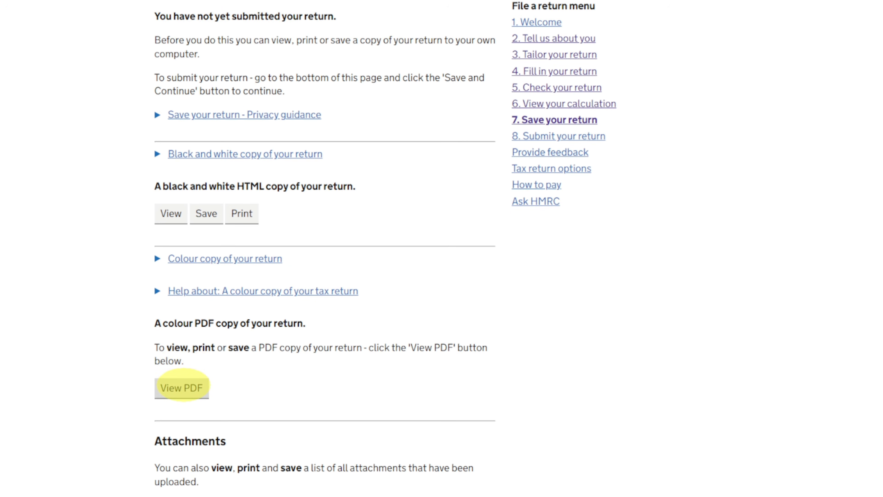
scroll(181, 382, down, 6)
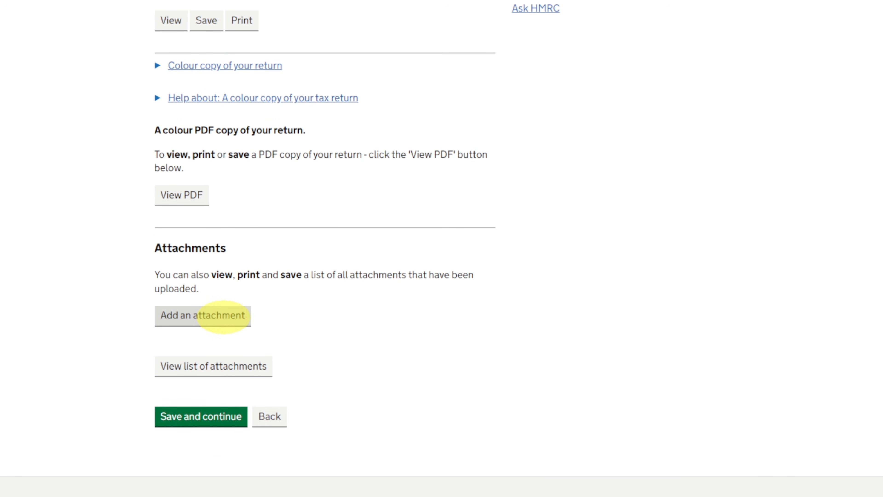
scroll(209, 334, down, 2)
click(177, 348)
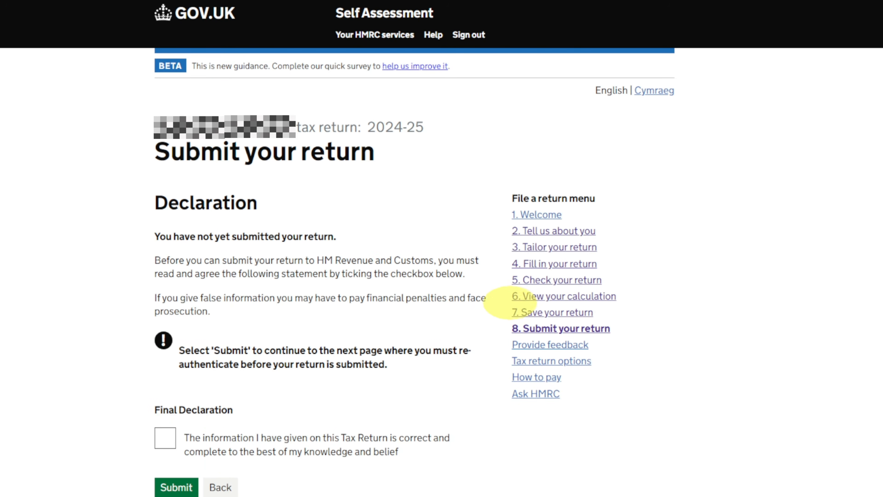
- Agree to the final declaration that the information given on the tax return is correct and complete
scroll(252, 197, down, 3)
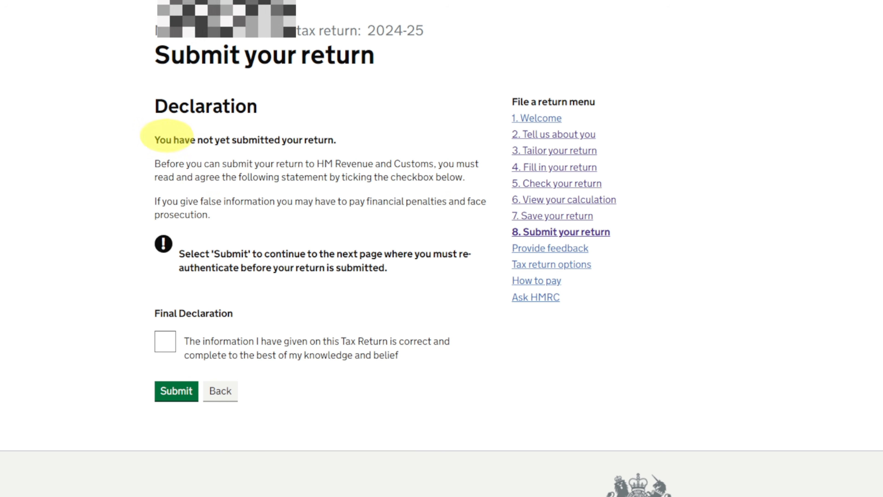
click(163, 343)
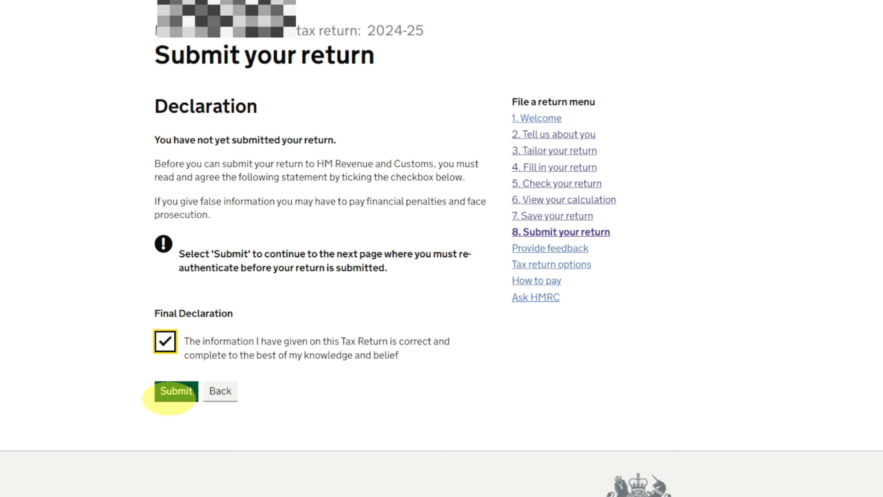
scroll(364, 374, down, 1)
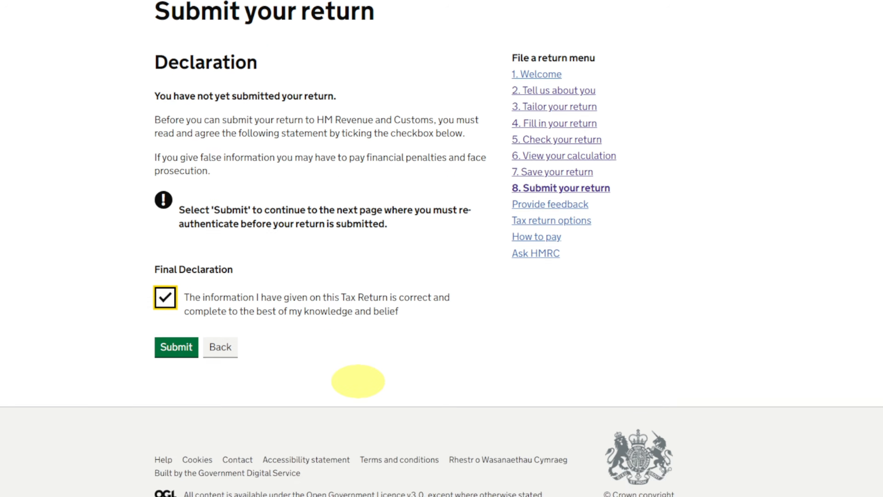